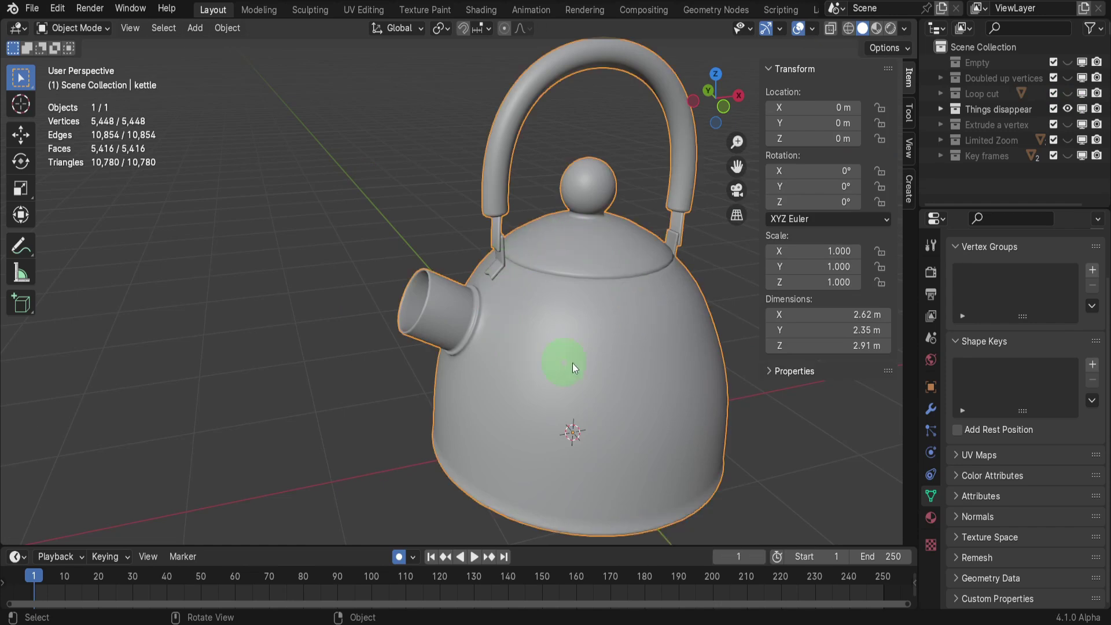
Hide the kettle's collection, then play the text animation and stop it.
{"action": "key", "text": "1"}
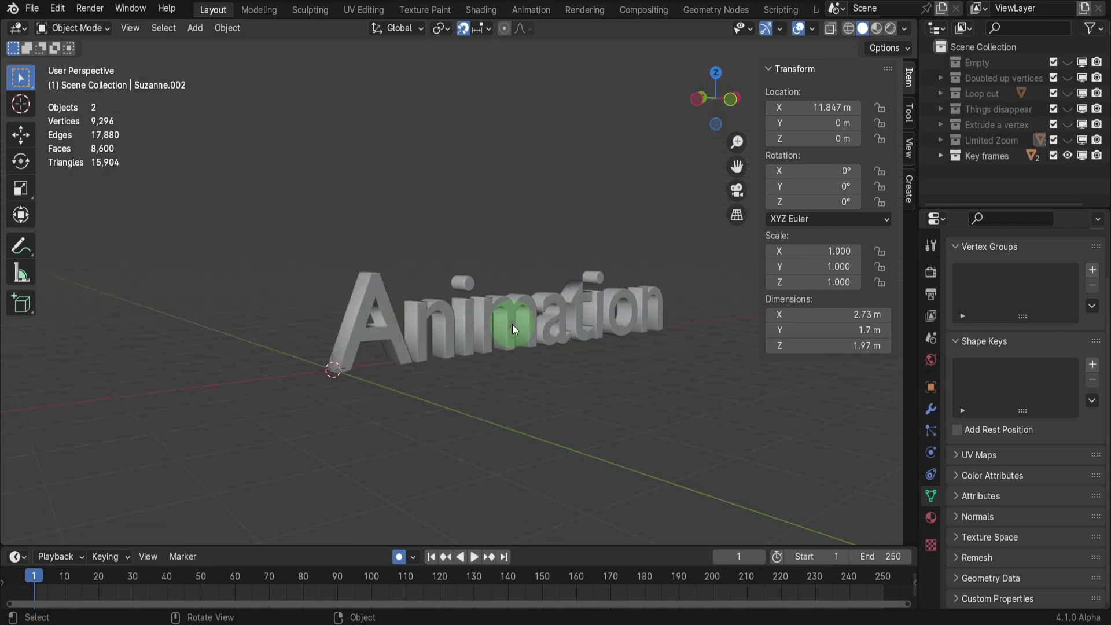
{"action": "key", "text": "space"}
{"action": "key", "text": "space"}
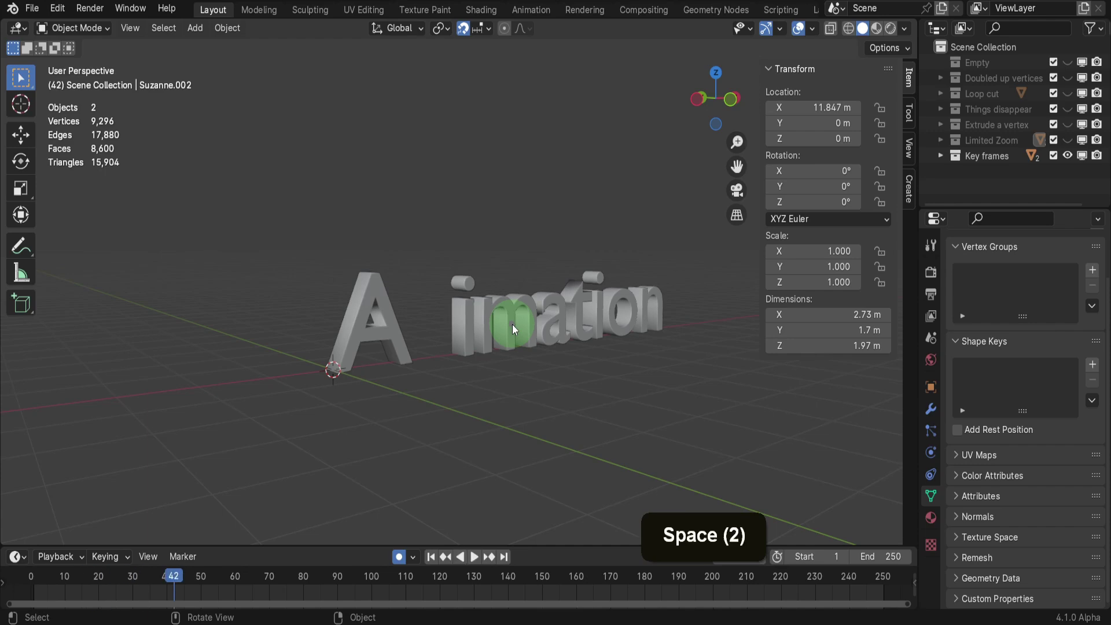
{"action": "left_click", "coordinate": [512, 324]}
{"action": "key", "text": "shift+Tab"}
Scrub the timeline back to frame 18, then frame 1, and preview a loop cut on the socket.
{"action": "left_click", "coordinate": [354, 585]}
{"action": "left_click_drag", "start_coordinate": [354, 581], "coordinate": [92, 578]}
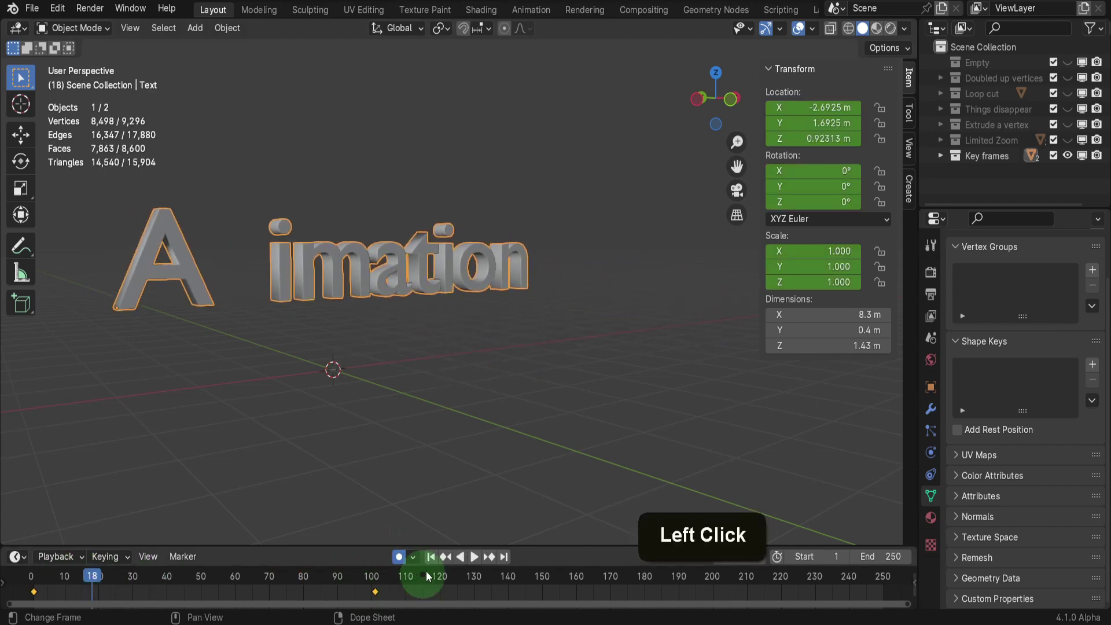
{"action": "left_click", "coordinate": [431, 557]}
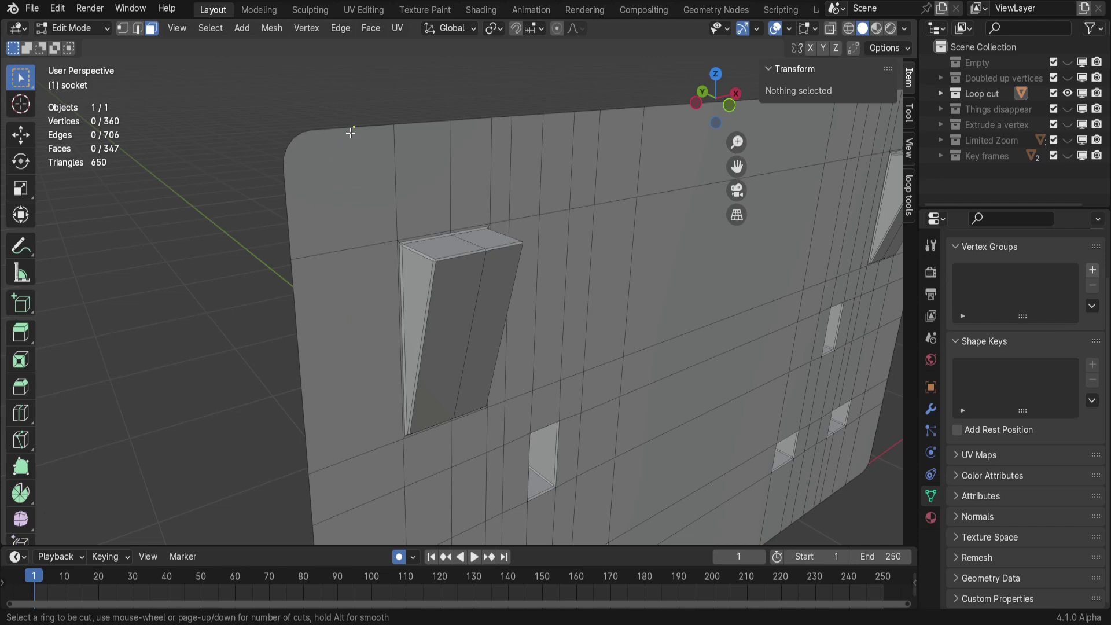
{"action": "left_click_drag", "start_coordinate": [360, 214], "coordinate": [361, 255]}
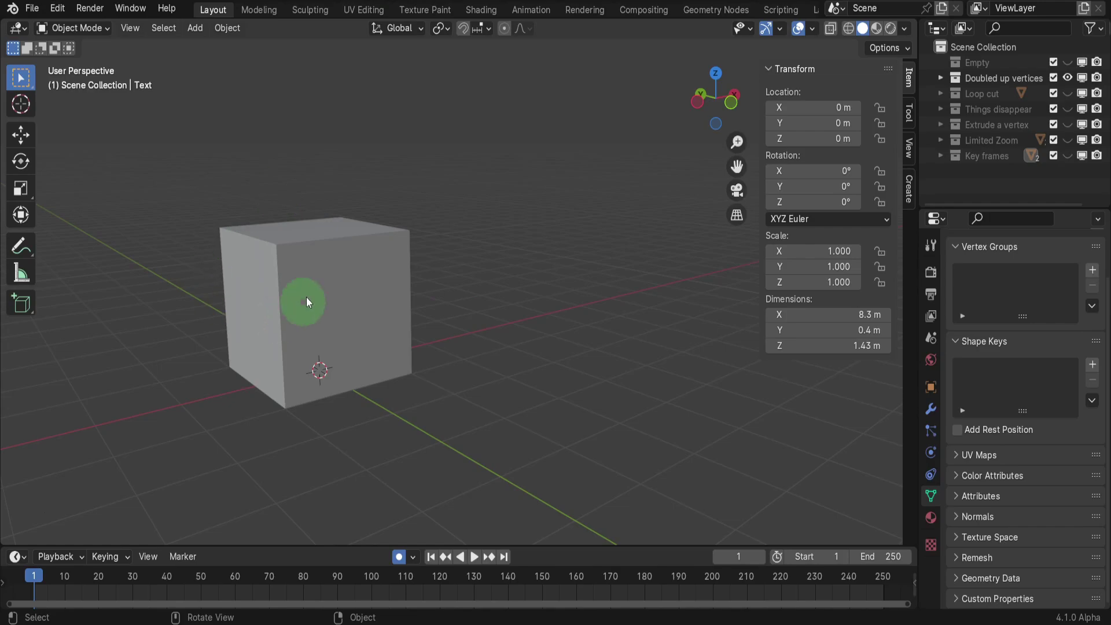
Put the cube in Edit Mode and select its top face in face select mode.
{"action": "left_click", "coordinate": [307, 296]}
{"action": "key", "text": "Tab"}
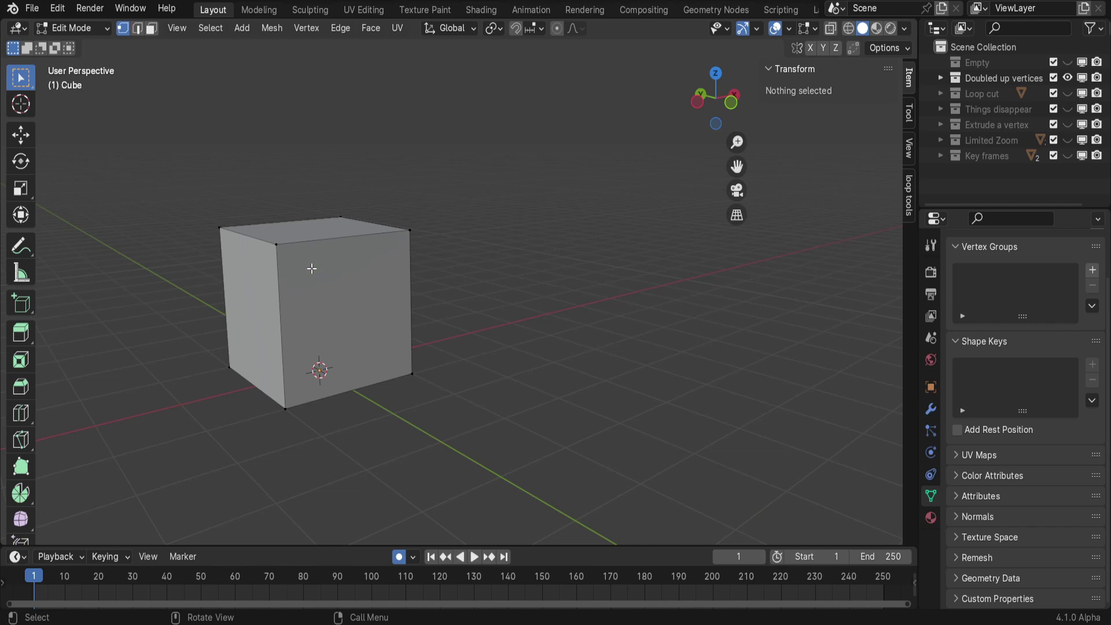
{"action": "middle_click_drag", "start_coordinate": [311, 269], "coordinate": [197, 112]}
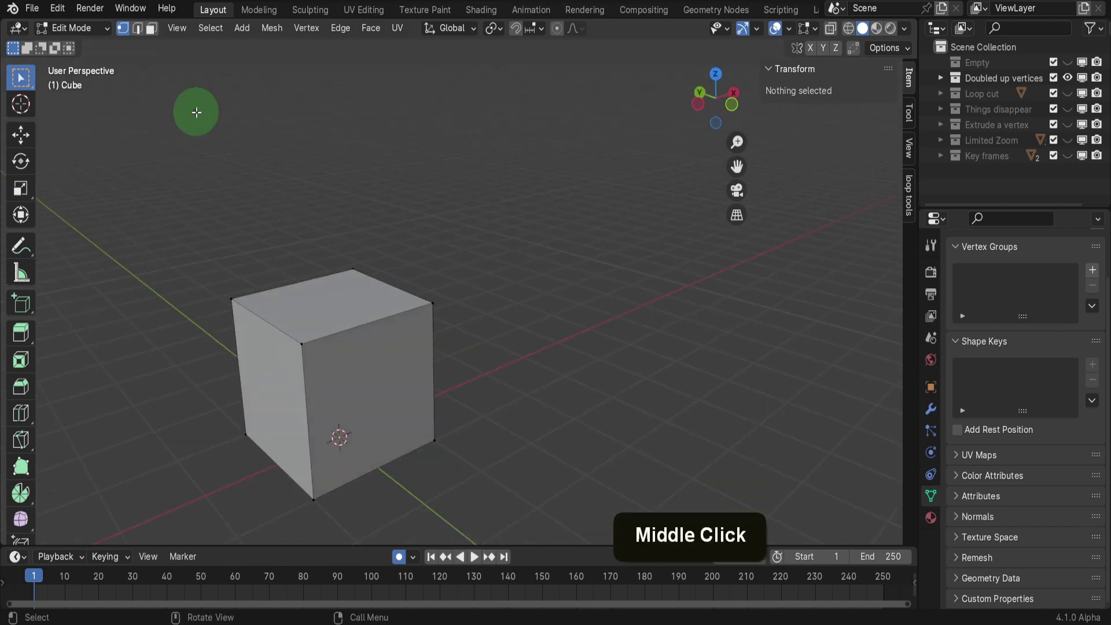
{"action": "left_click", "coordinate": [151, 28]}
{"action": "left_click", "coordinate": [317, 305]}
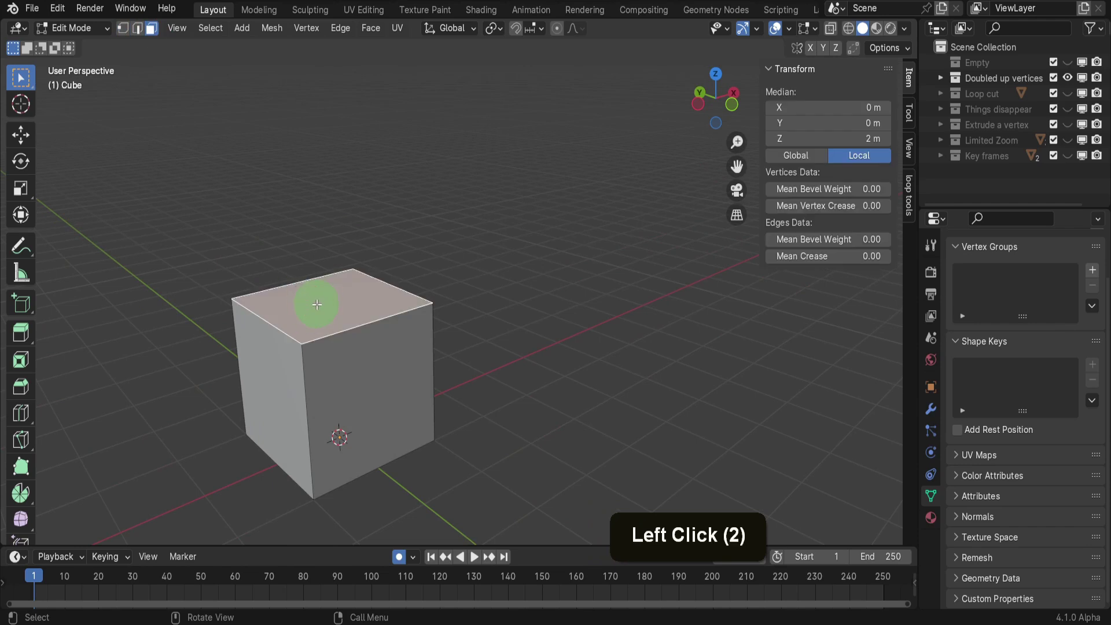
{"action": "left_click", "coordinate": [388, 345]}
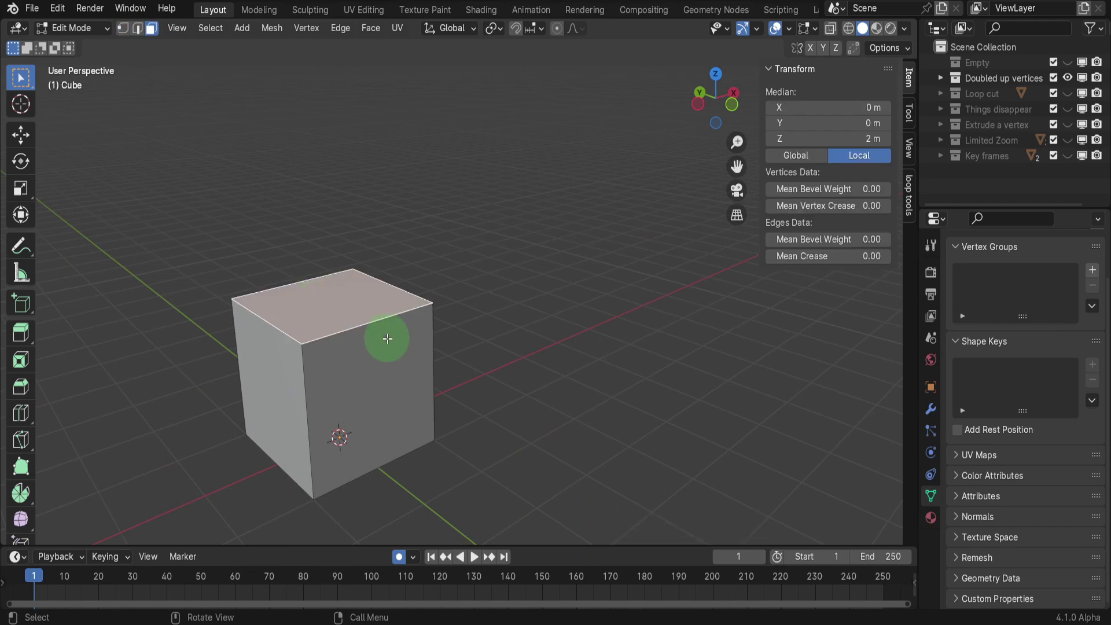
Extrude the top face and cancel the movement, then start a grab and cancel it too.
{"action": "key", "text": "e"}
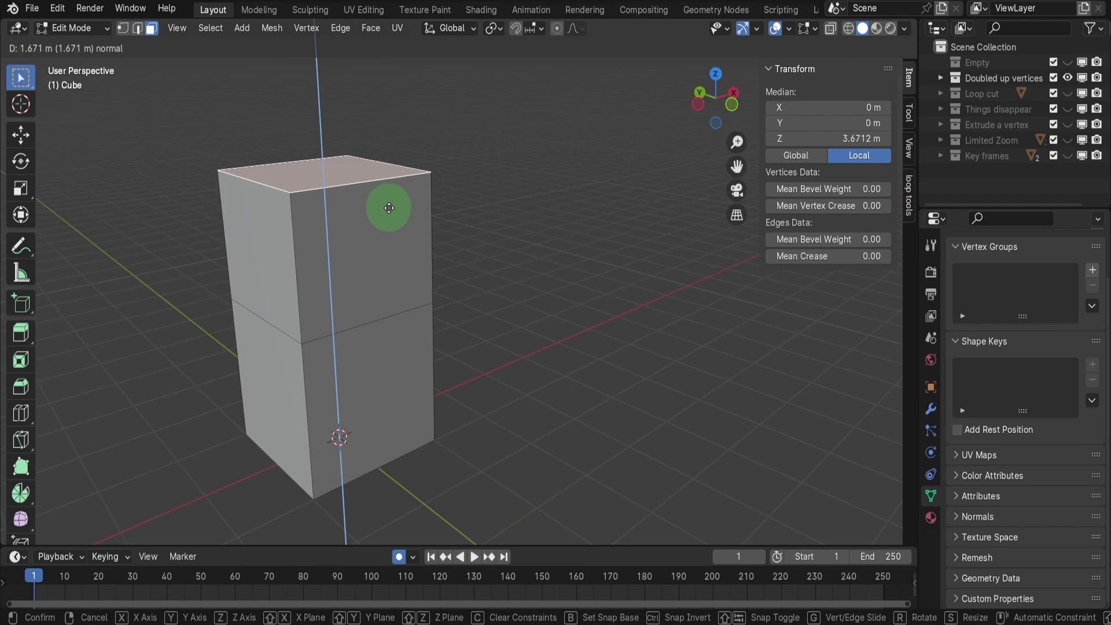
{"action": "right_click", "coordinate": [389, 208]}
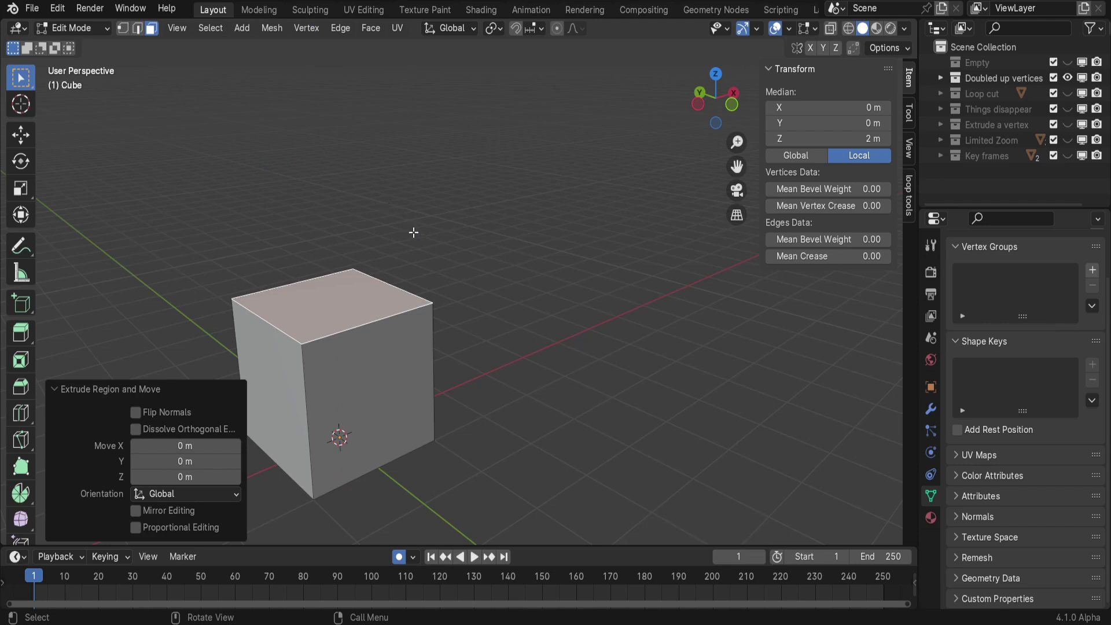
{"action": "left_click", "coordinate": [258, 261]}
{"action": "key", "text": "g"}
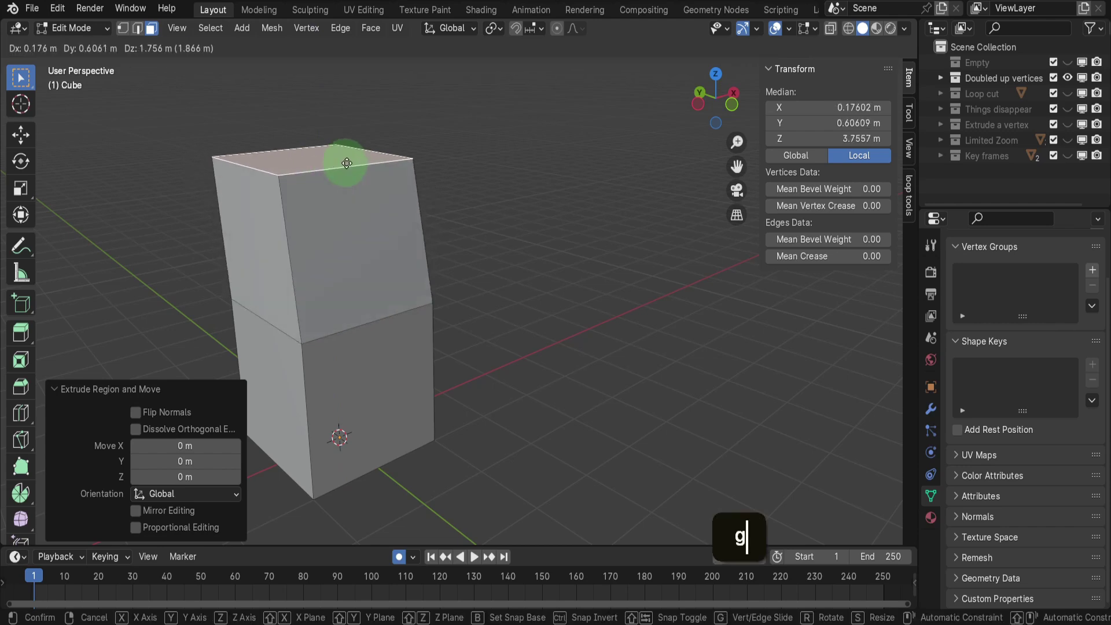
{"action": "right_click", "coordinate": [353, 164]}
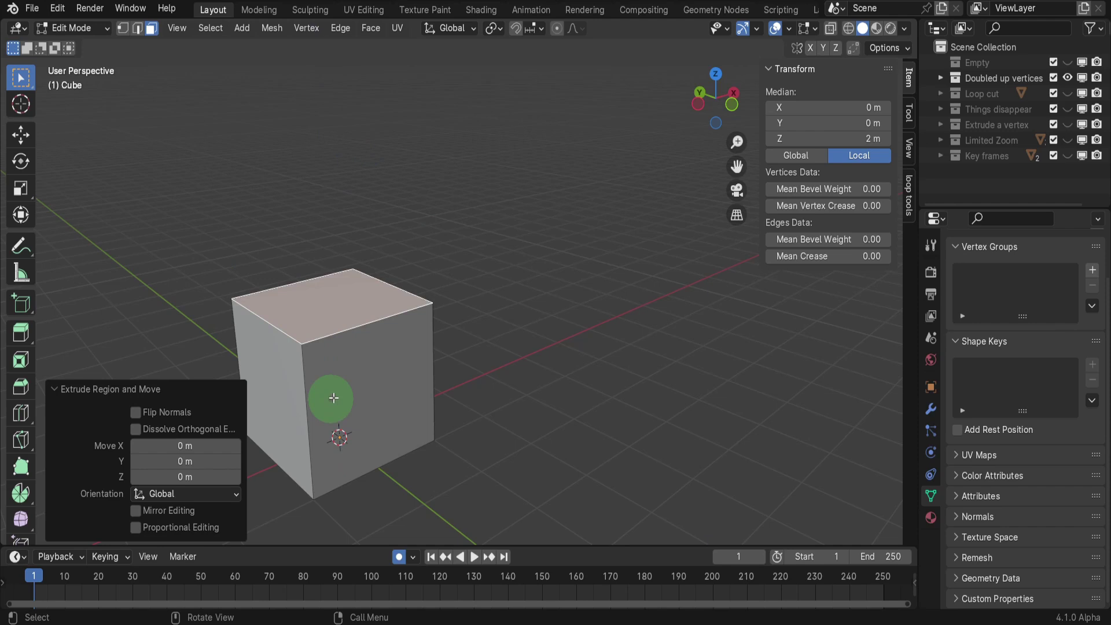
Enable Statistics in Viewport Overlays and select all to reveal 12 vertices and 10 faces.
{"action": "left_click", "coordinate": [794, 30]}
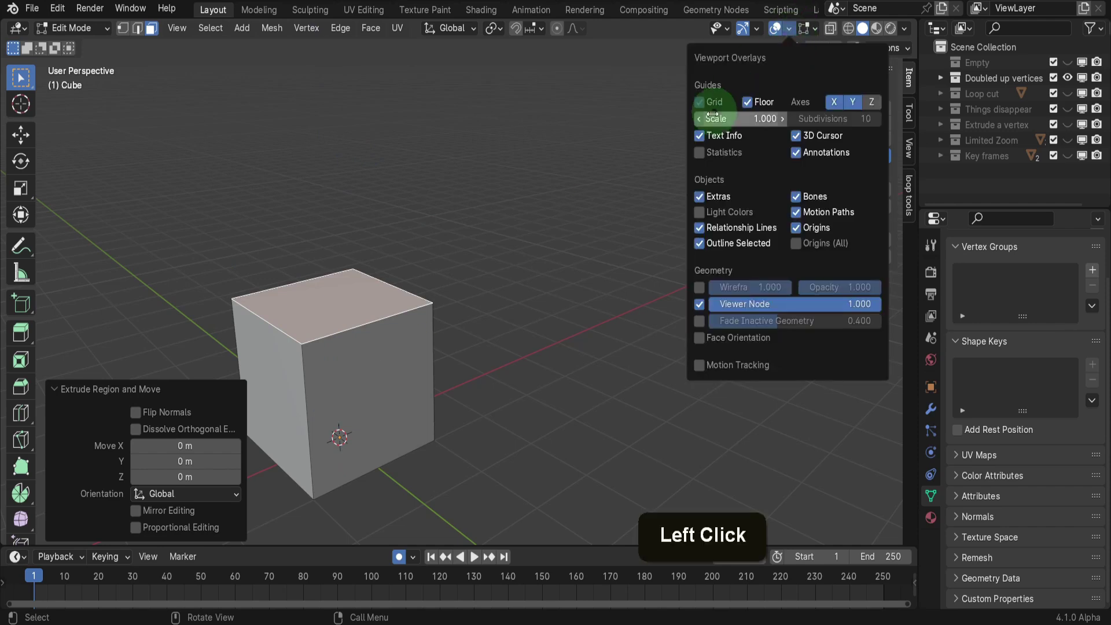
{"action": "left_click", "coordinate": [699, 152]}
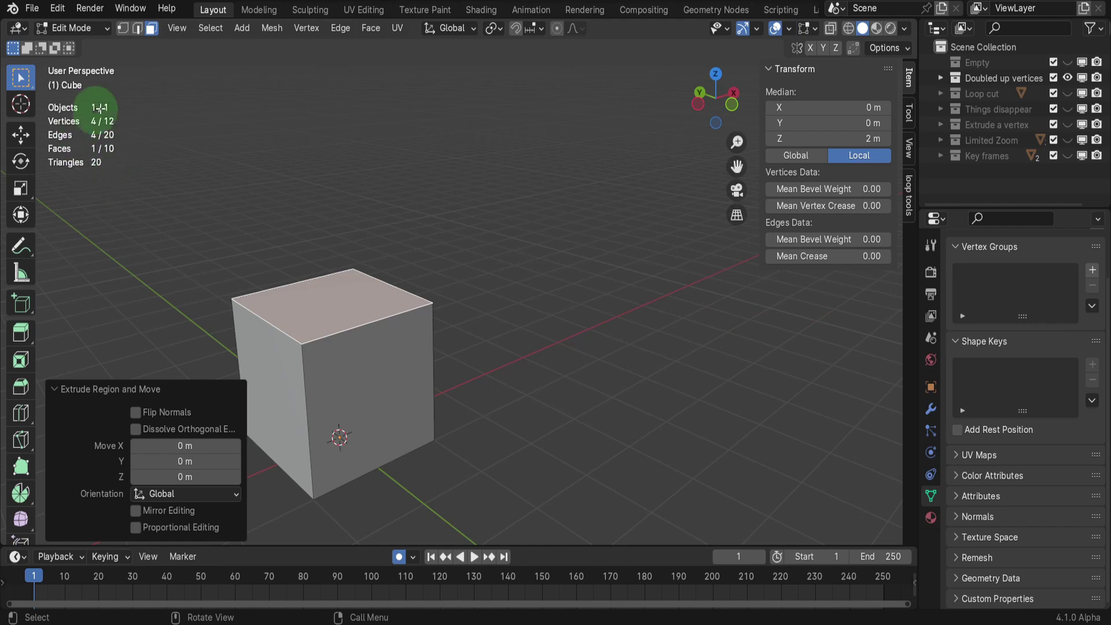
{"action": "key", "text": "a"}
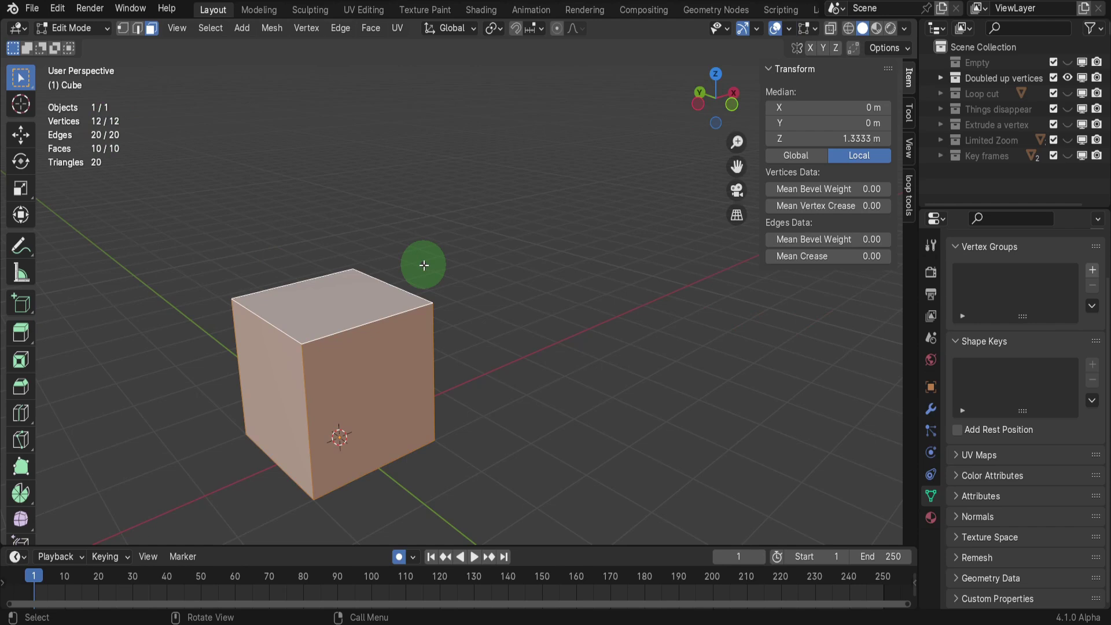
Merge vertices By Distance, removing 4 duplicates to leave 8 vertices and 6 faces.
{"action": "key", "text": "m"}
{"action": "left_click", "coordinate": [355, 320]}
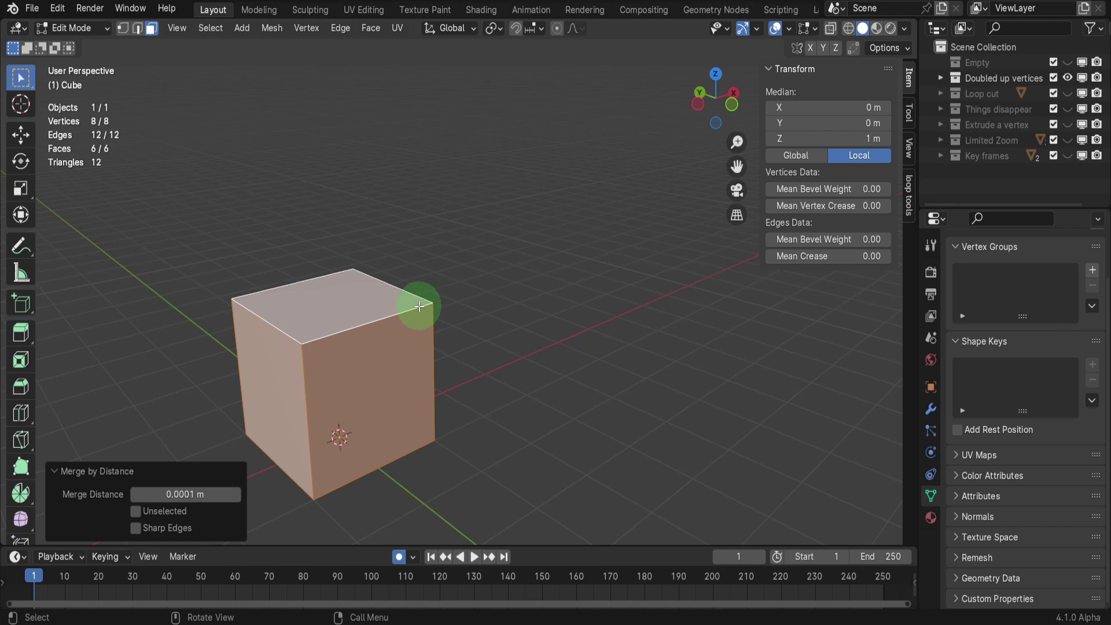
Join two top corner vertices with a new diagonal edge.
{"action": "left_click", "coordinate": [338, 309]}
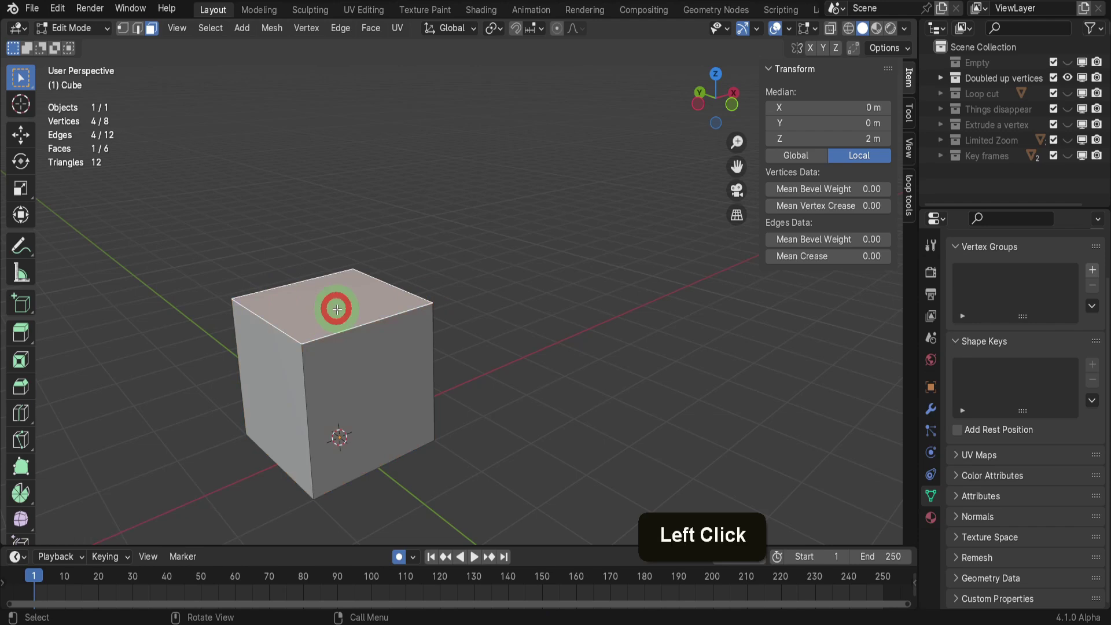
{"action": "left_click", "coordinate": [122, 28]}
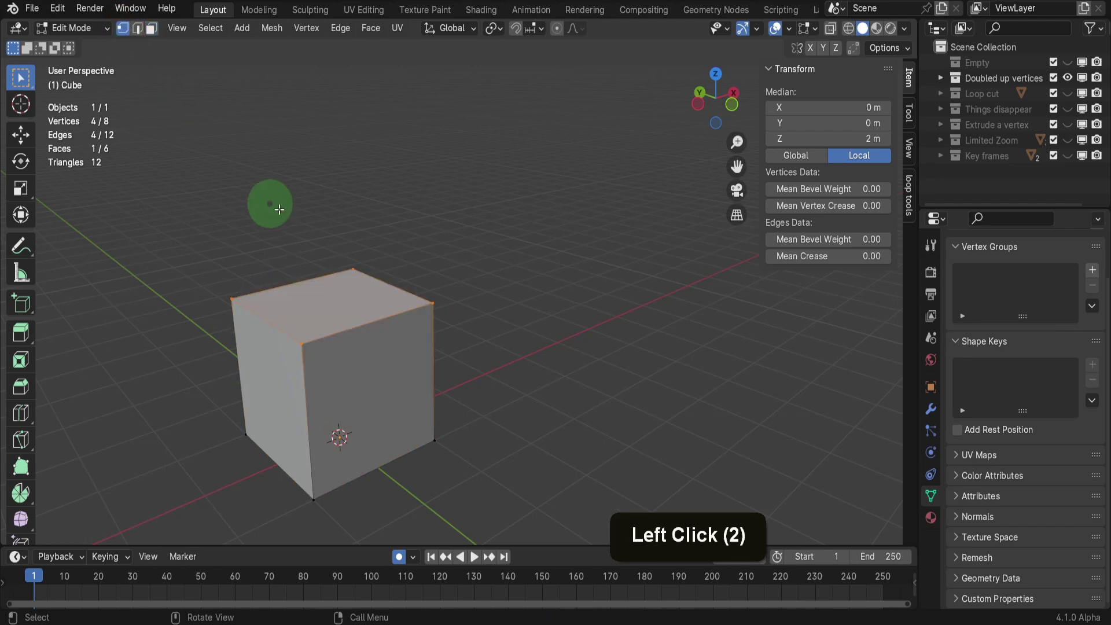
{"action": "left_click", "coordinate": [350, 267]}
{"action": "left_click", "coordinate": [315, 333], "text": "shift"}
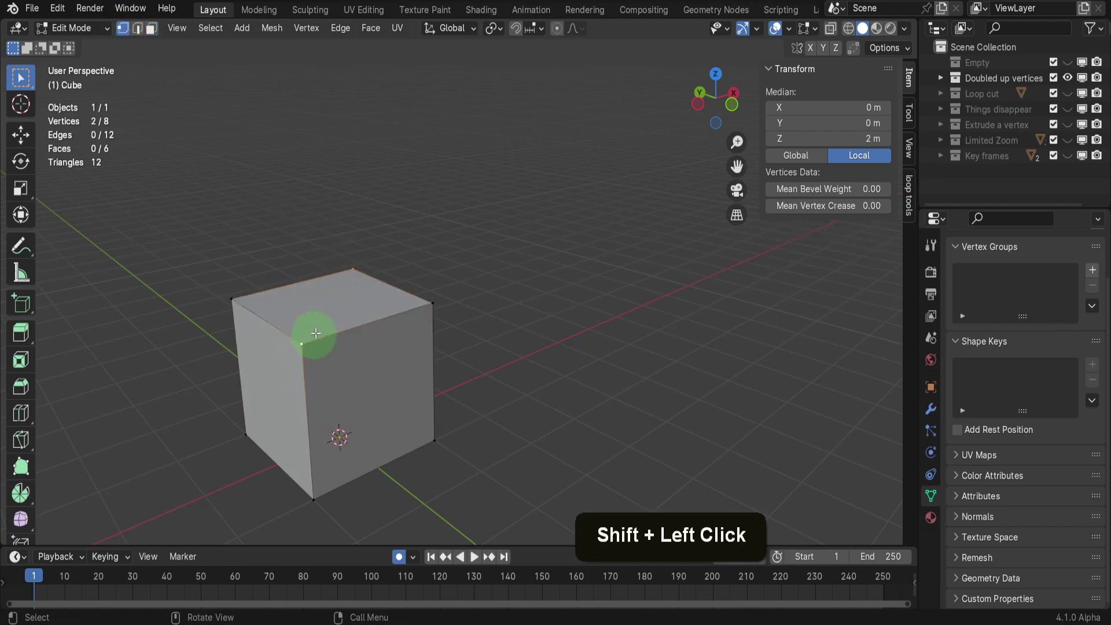
{"action": "key", "text": "f"}
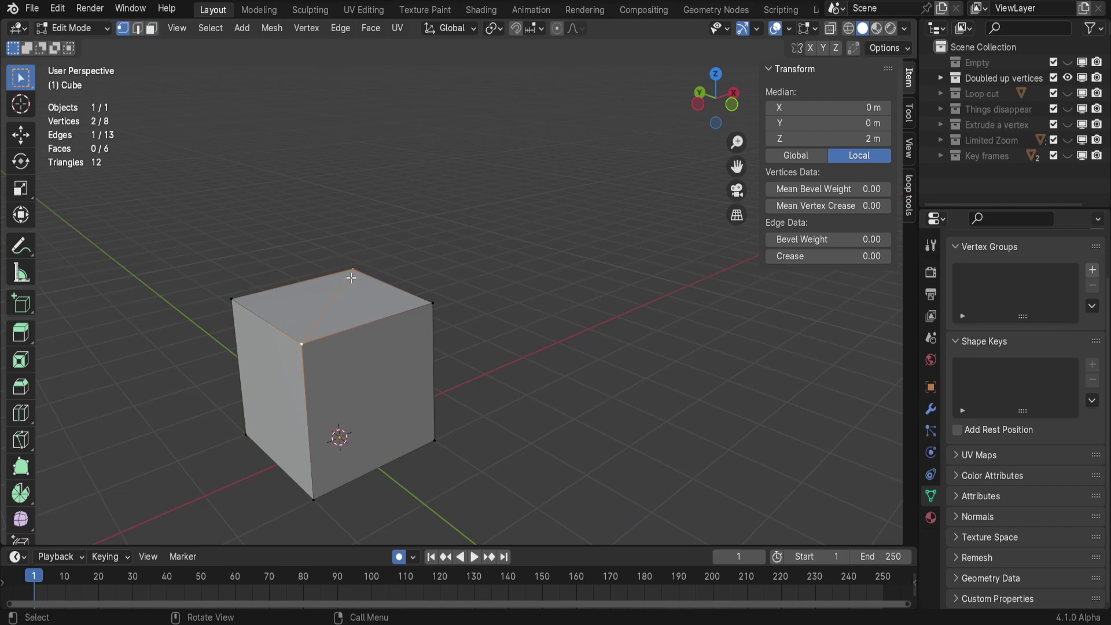
Hide the top face, then delete the diagonal edge with X > Edges.
{"action": "key", "text": "3"}
{"action": "left_click", "coordinate": [346, 302]}
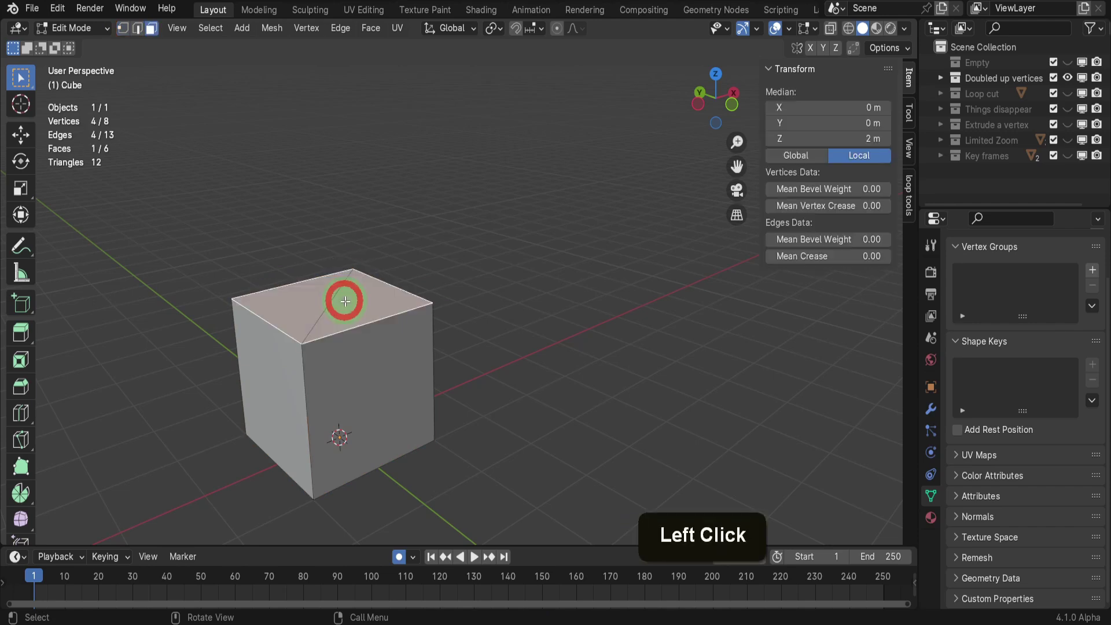
{"action": "key", "text": "h"}
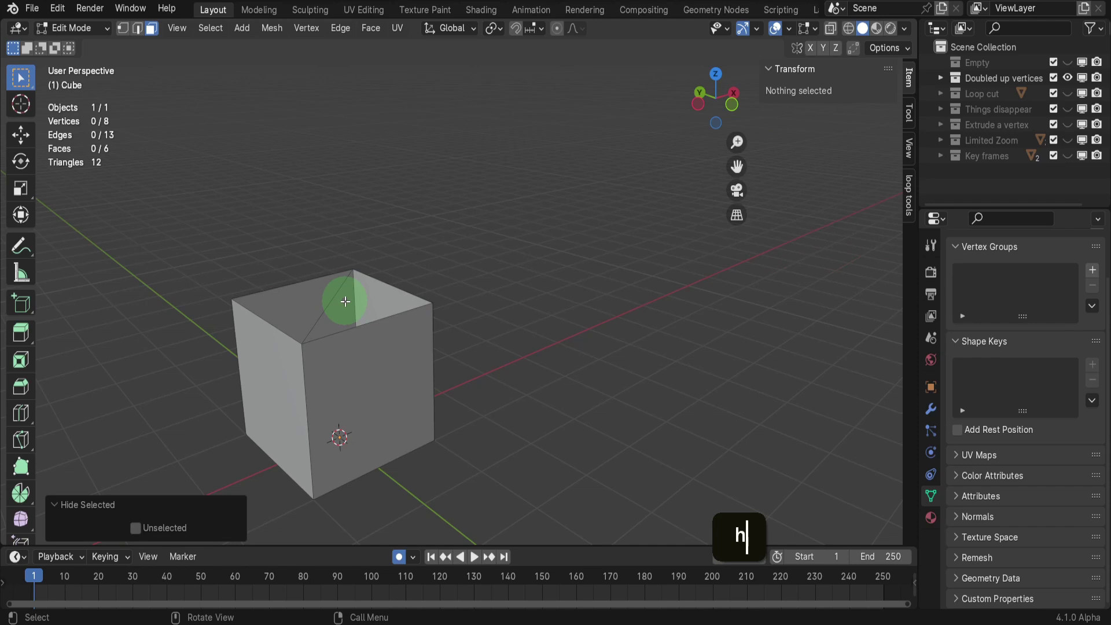
{"action": "left_click", "coordinate": [138, 29]}
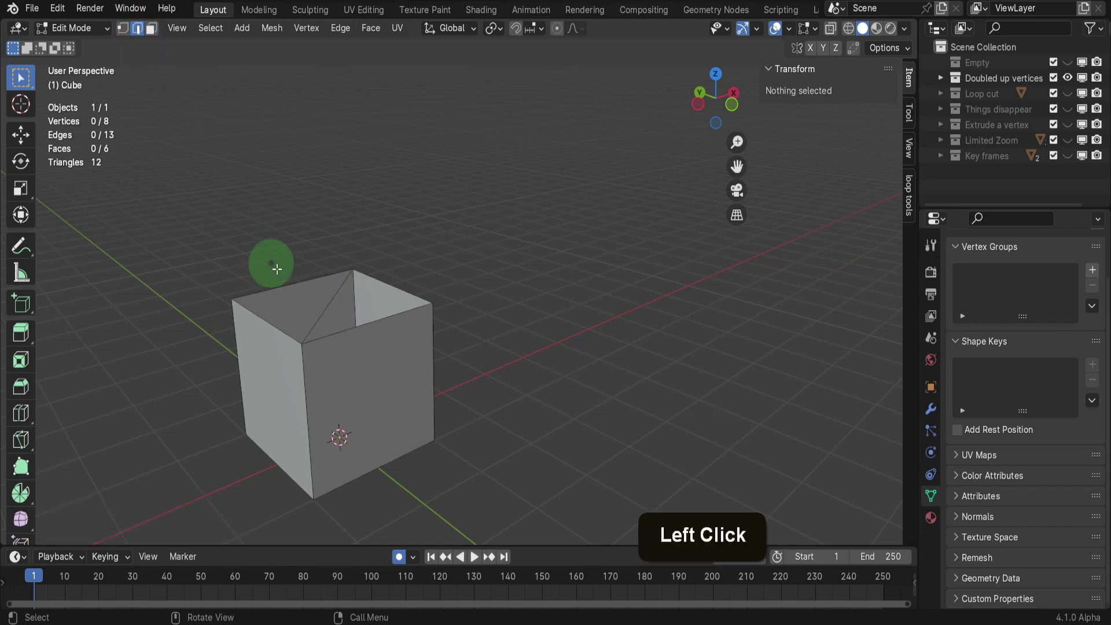
{"action": "left_click", "coordinate": [318, 317]}
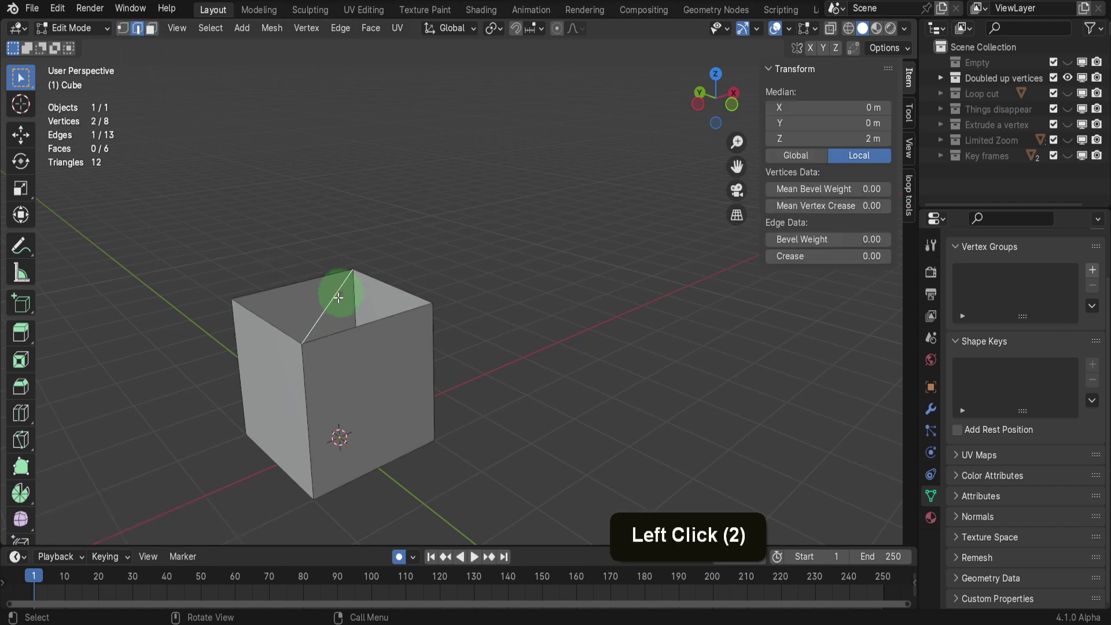
{"action": "key", "text": "x"}
{"action": "left_click", "coordinate": [320, 317]}
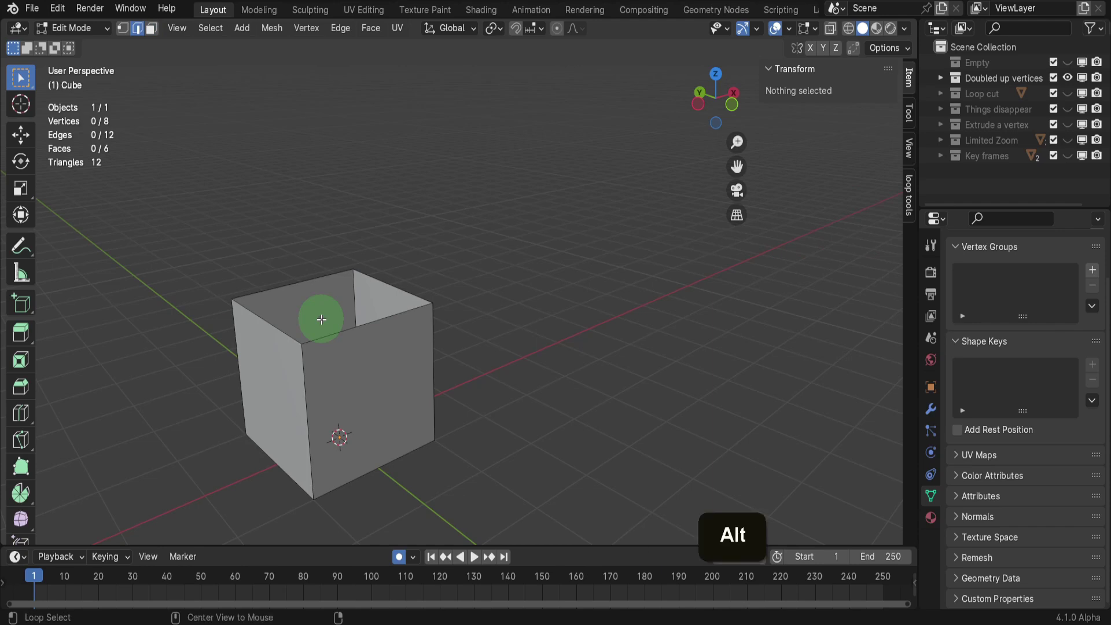
Reveal the hidden top face and select it in face mode.
{"action": "key", "text": "alt+h"}
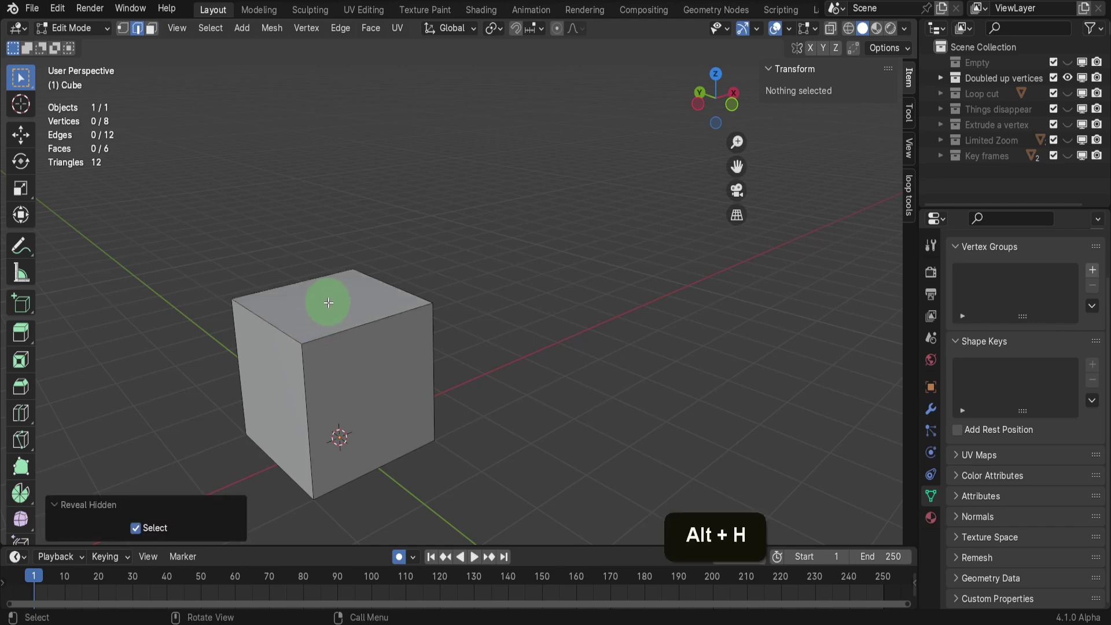
{"action": "left_click", "coordinate": [326, 305]}
{"action": "key", "text": "3"}
{"action": "left_click", "coordinate": [329, 301]}
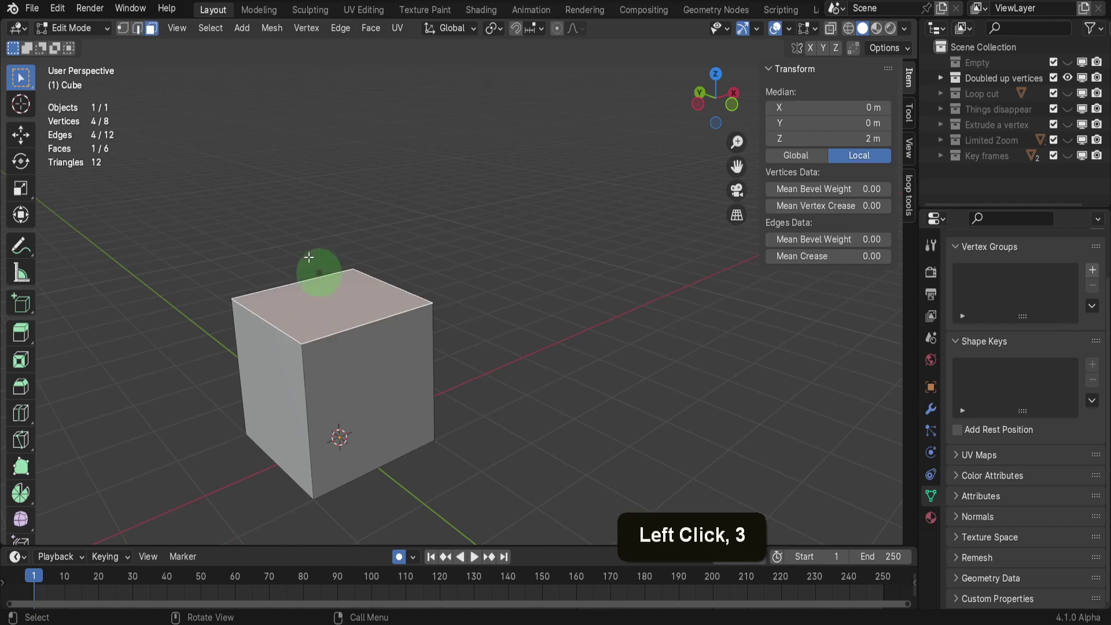
Connect two opposite top corners with J, then select each resulting top triangle.
{"action": "left_click", "coordinate": [122, 28]}
{"action": "left_click", "coordinate": [350, 270]}
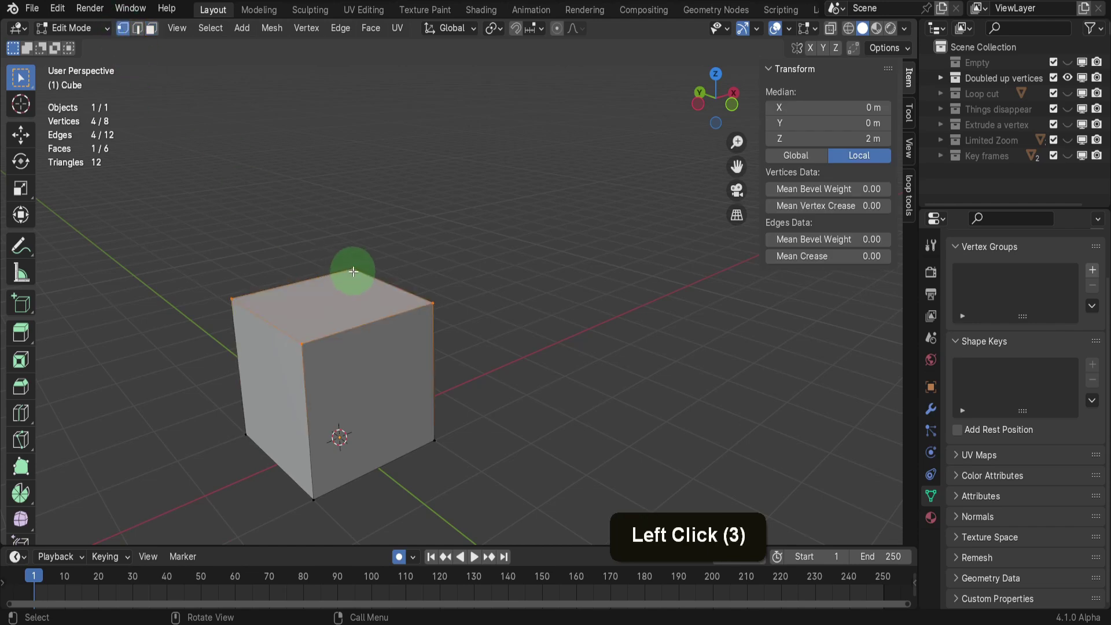
{"action": "left_click", "coordinate": [303, 342], "text": "shift"}
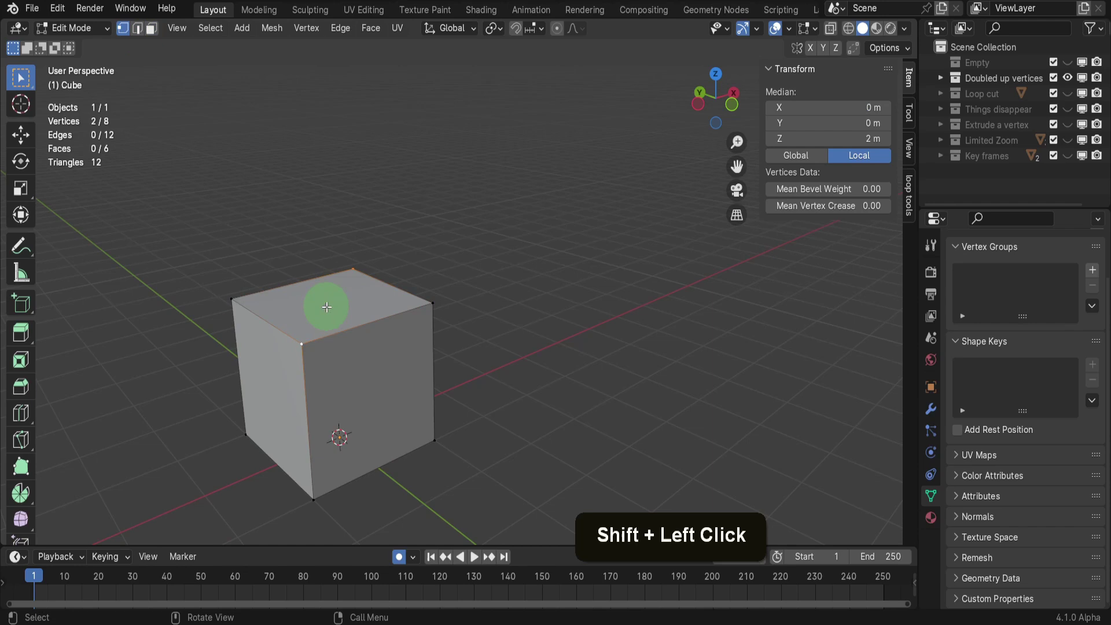
{"action": "key", "text": "j"}
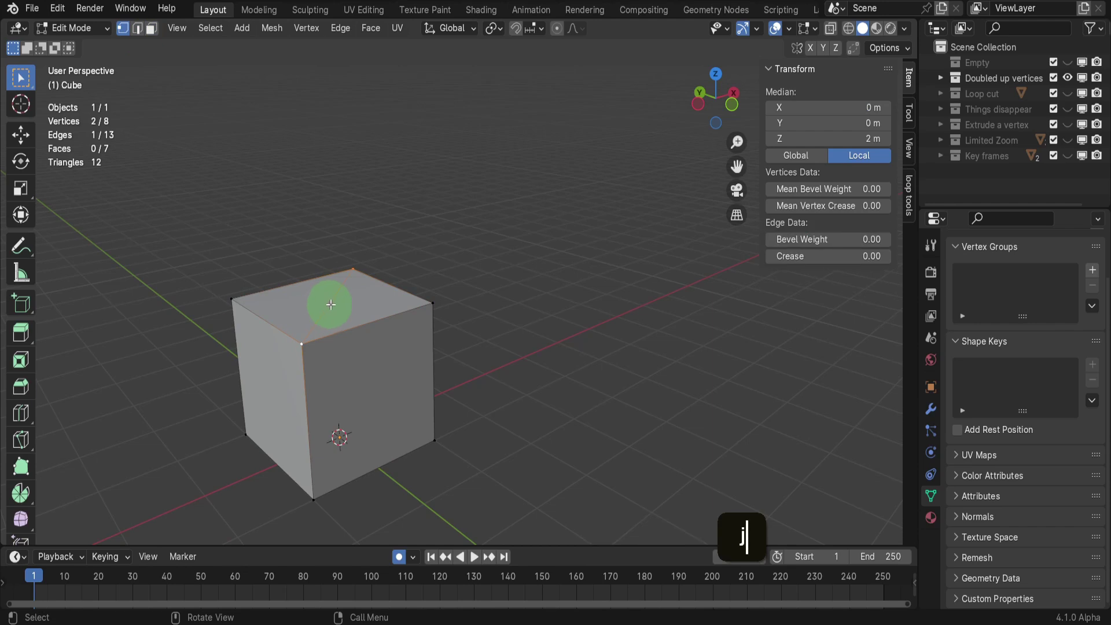
{"action": "key", "text": "3"}
{"action": "left_click", "coordinate": [300, 302]}
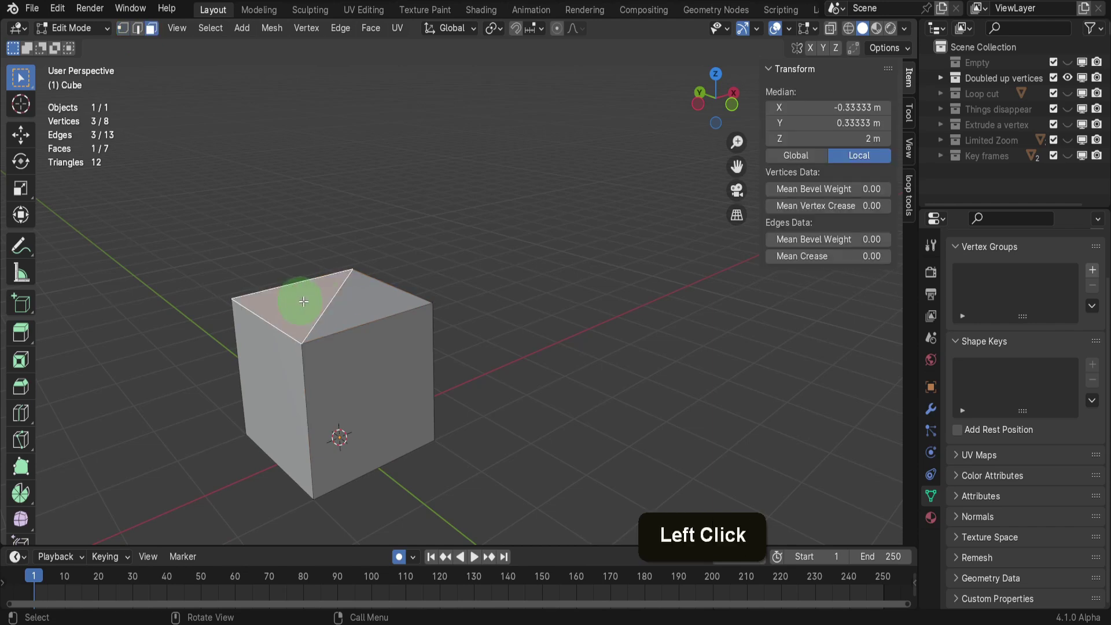
{"action": "left_click", "coordinate": [369, 306]}
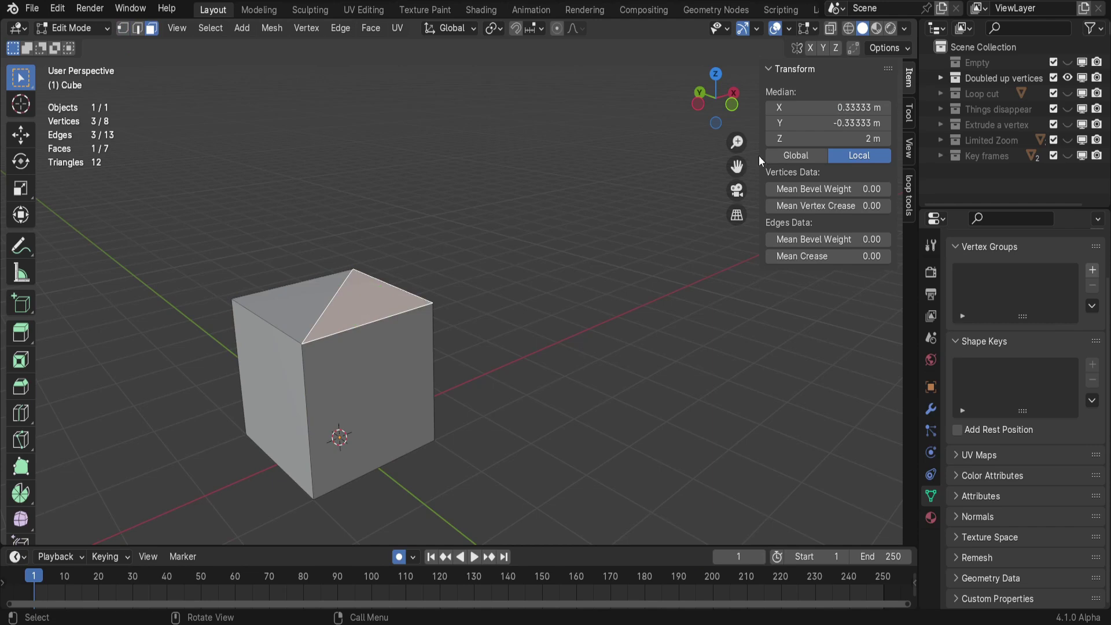
Hide Doubled up vertices, show Loop cut, and put the socket plate into Edit Mode.
{"action": "left_click", "coordinate": [1066, 76]}
{"action": "double_click", "coordinate": [1067, 93]}
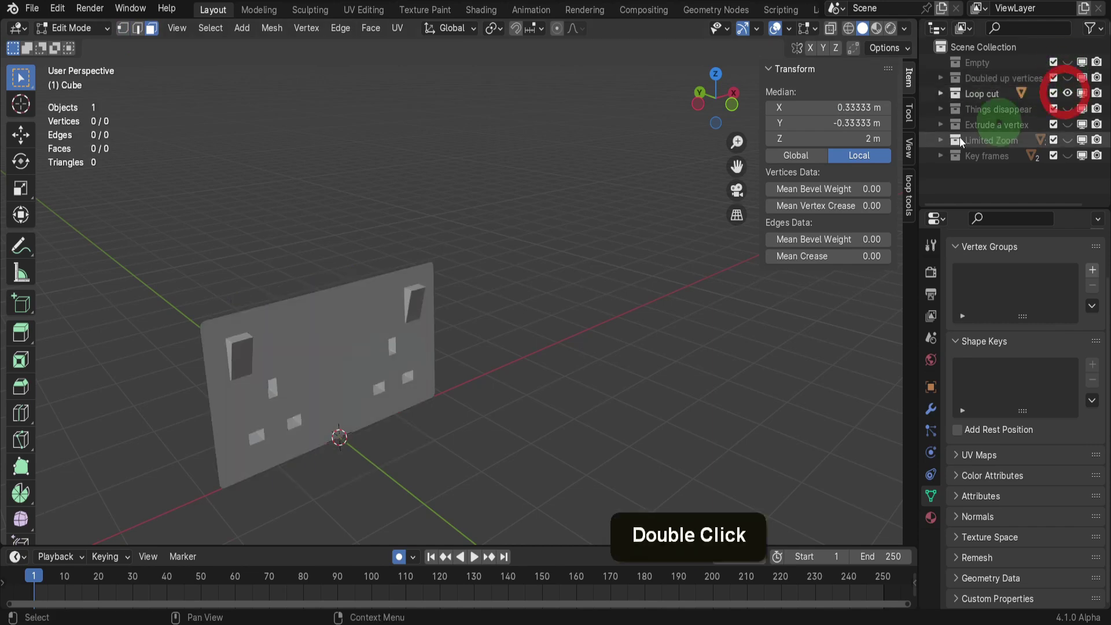
{"action": "key", "text": "Tab"}
{"action": "left_click", "coordinate": [304, 327]}
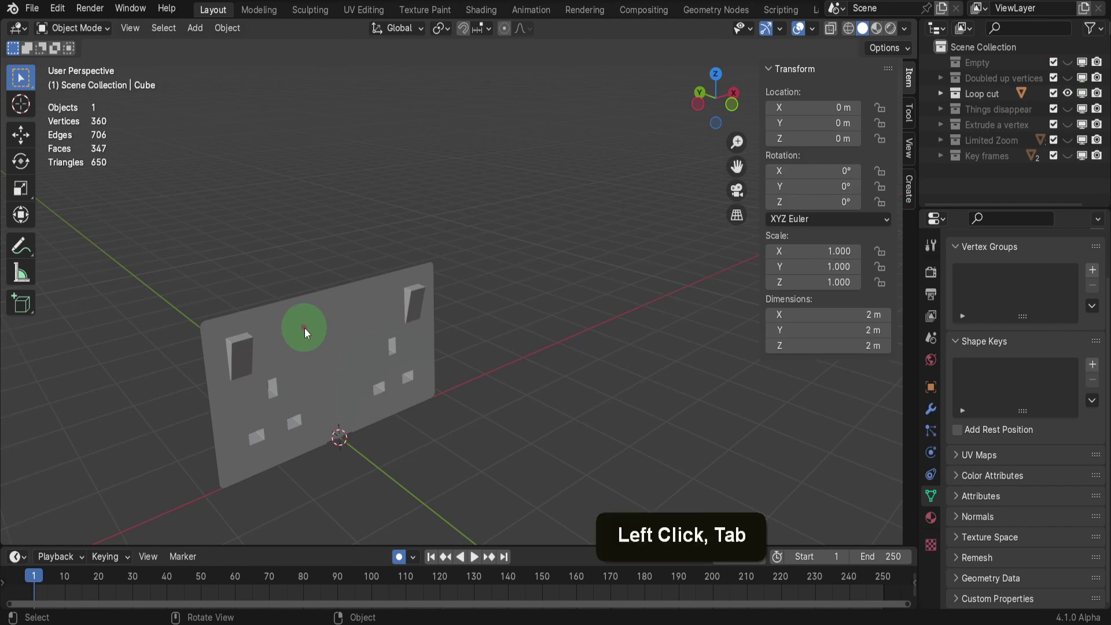
{"action": "middle_click_drag", "start_coordinate": [265, 352], "coordinate": [243, 312]}
{"action": "key", "text": "Tab"}
Preview a Ctrl+R loop cut on the plate and cancel it, keeping 360 vertices.
{"action": "scroll", "coordinate": [188, 354], "scroll_direction": "up", "scroll_amount": 2}
{"action": "scroll", "coordinate": [188, 354], "scroll_direction": "up", "scroll_amount": 3}
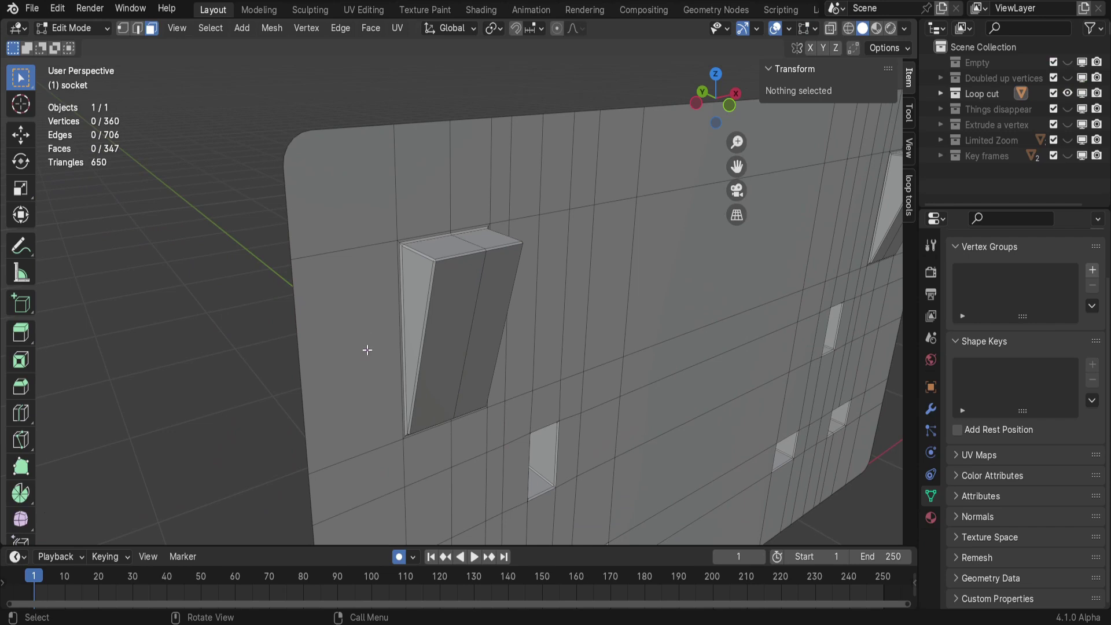
{"action": "key", "text": "ctrl+r"}
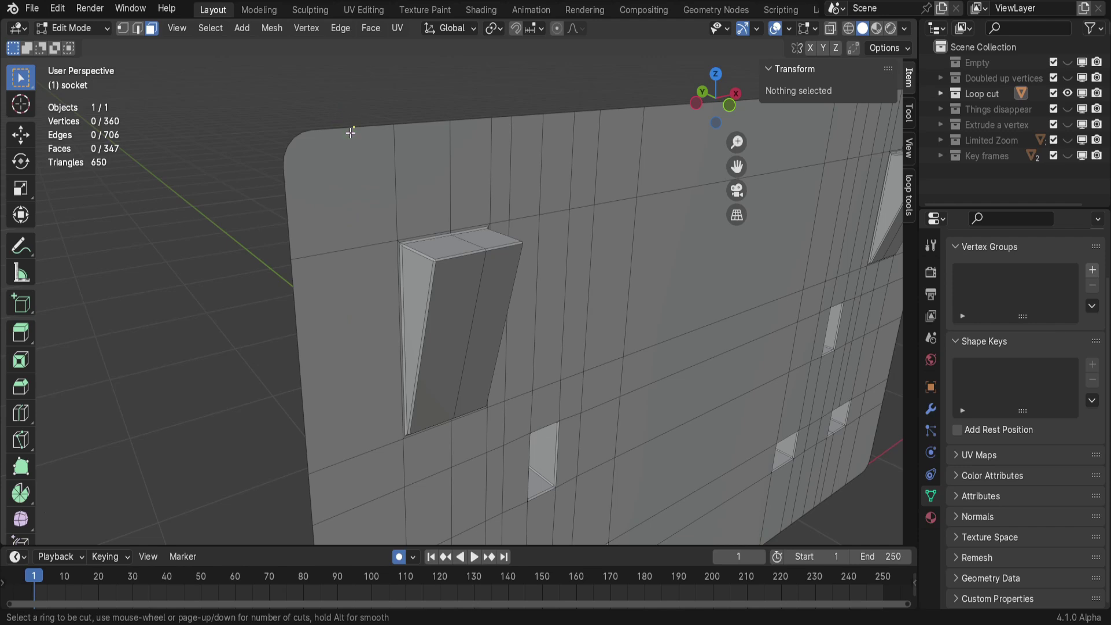
{"action": "left_click", "coordinate": [362, 217]}
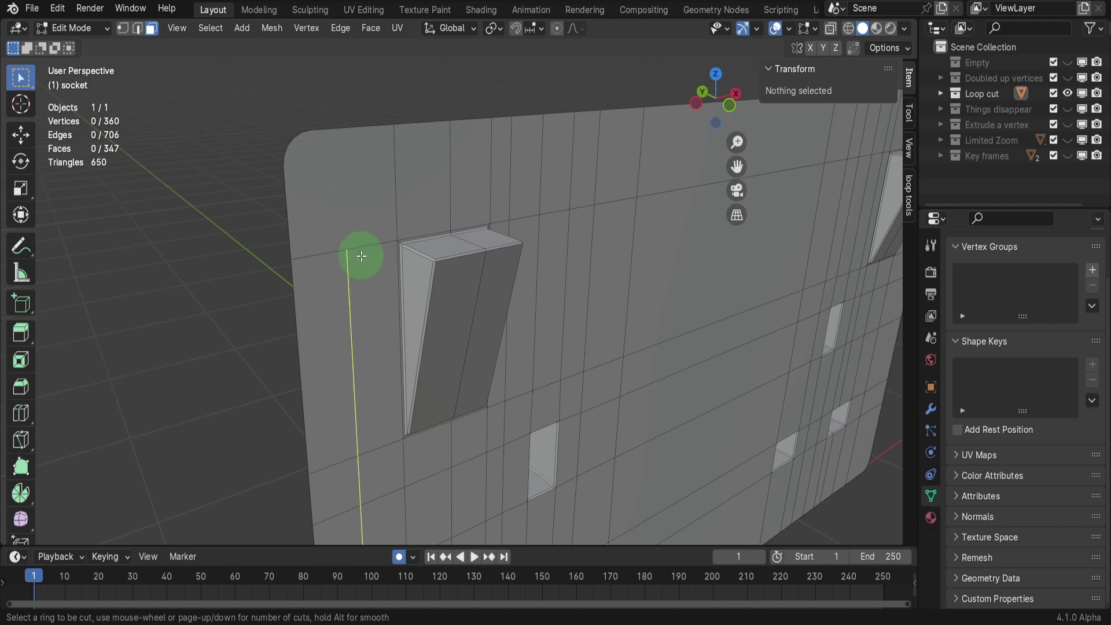
{"action": "scroll", "coordinate": [362, 256], "scroll_direction": "down", "scroll_amount": 1}
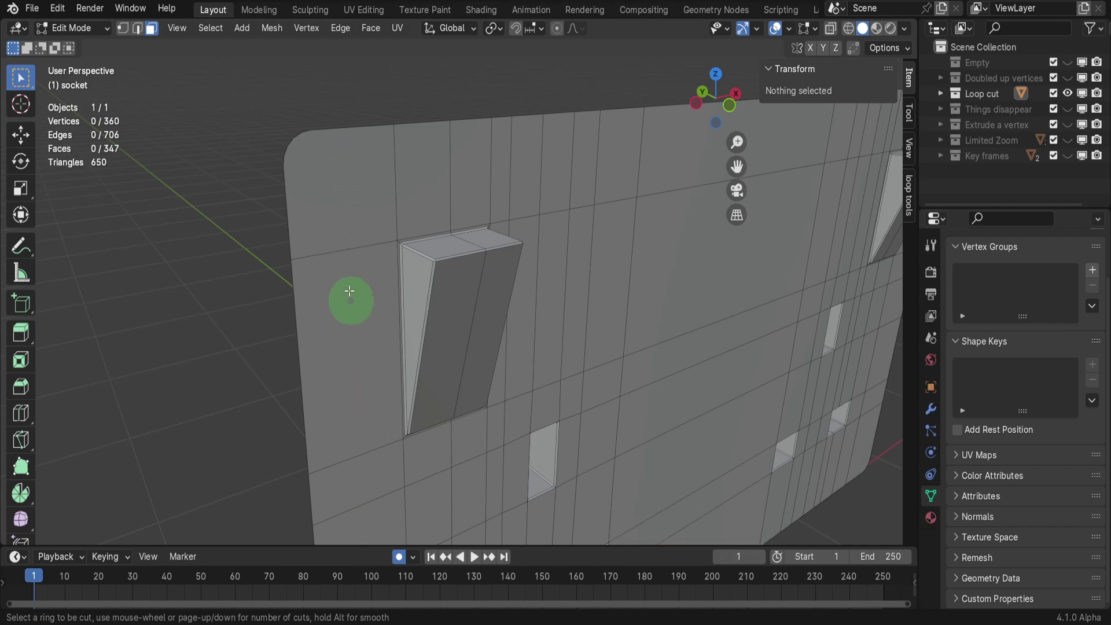
{"action": "right_click", "coordinate": [346, 252]}
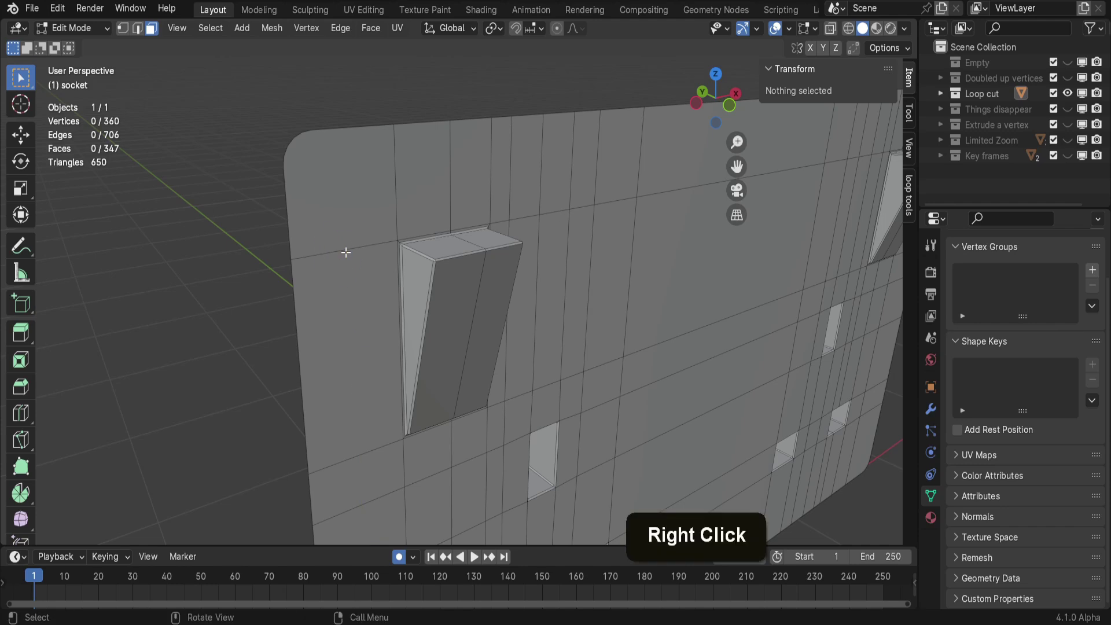
{"action": "scroll", "coordinate": [334, 232], "scroll_direction": "down", "scroll_amount": 2}
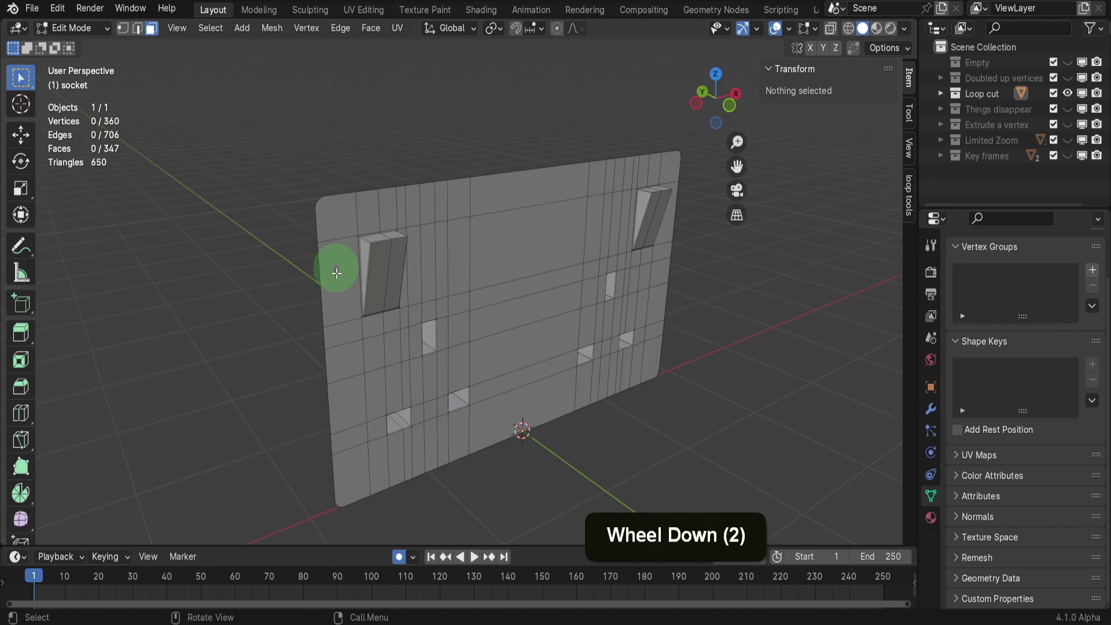
Select the faces down the socket plate's left edge one by one.
{"action": "key", "text": "3"}
{"action": "left_click", "coordinate": [342, 325]}
{"action": "left_click", "coordinate": [340, 324]}
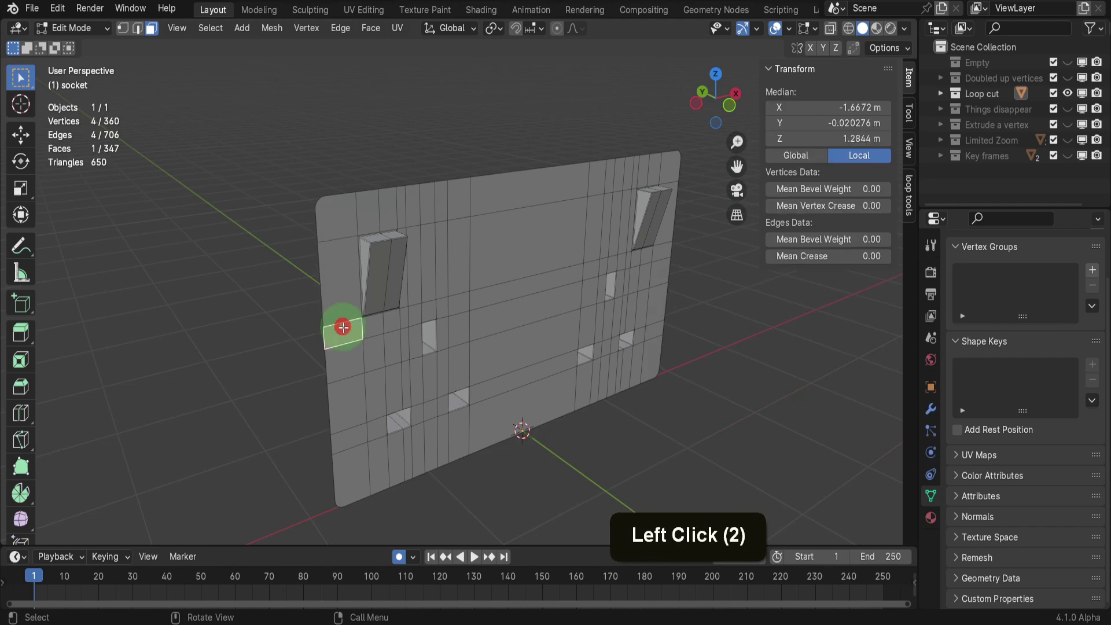
{"action": "left_click", "coordinate": [345, 360]}
{"action": "left_click", "coordinate": [349, 395]}
{"action": "left_click", "coordinate": [354, 435]}
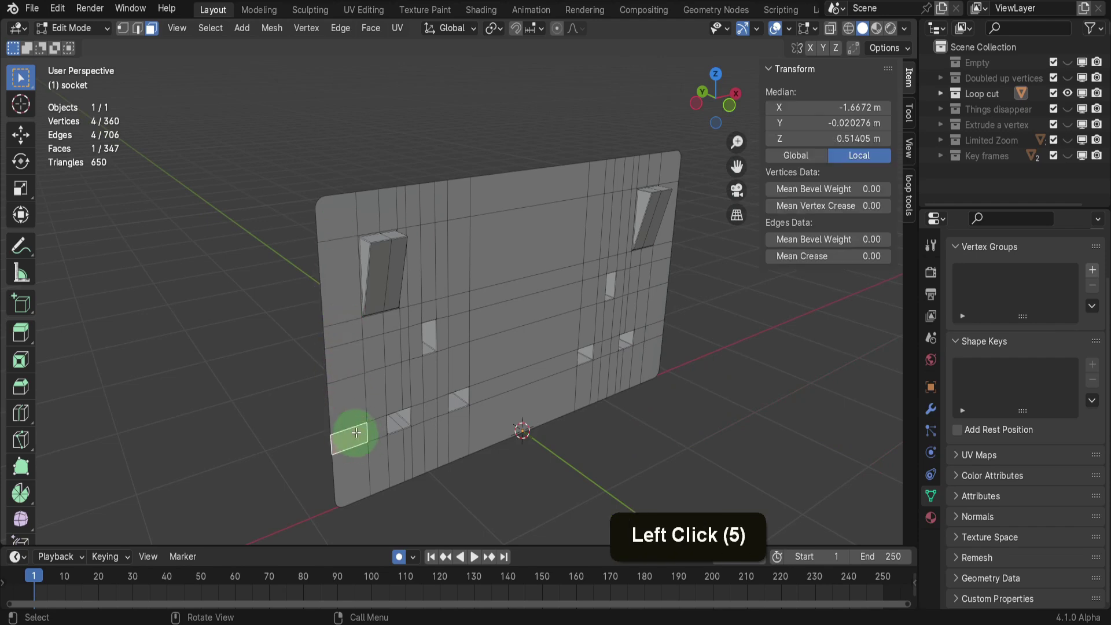
Select the rounded top-left corner face and inspect its many vertices in vertex mode.
{"action": "left_click", "coordinate": [340, 215]}
{"action": "scroll", "coordinate": [322, 205], "scroll_direction": "up", "scroll_amount": 2}
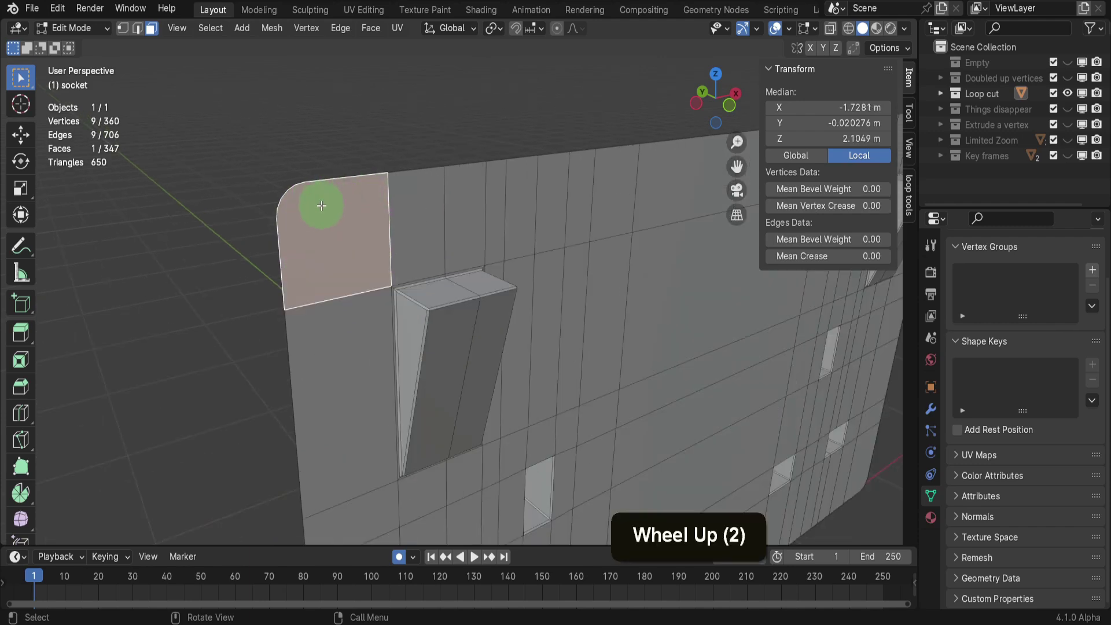
{"action": "scroll", "coordinate": [322, 206], "scroll_direction": "up", "scroll_amount": 1}
{"action": "key", "text": "1"}
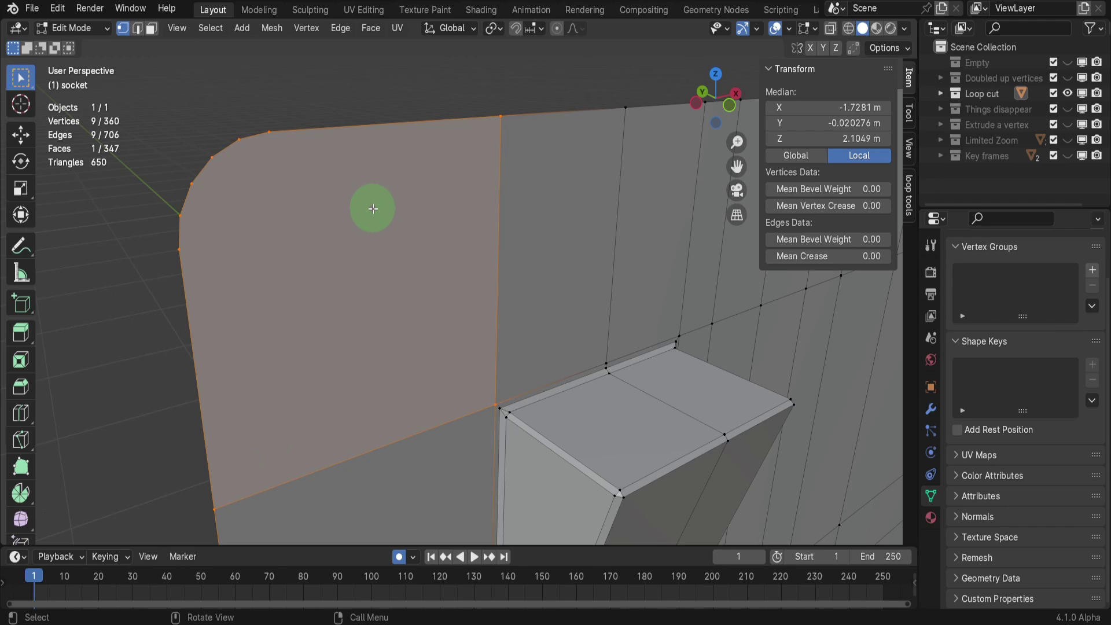
{"action": "scroll", "coordinate": [360, 169], "scroll_direction": "down", "scroll_amount": 3}
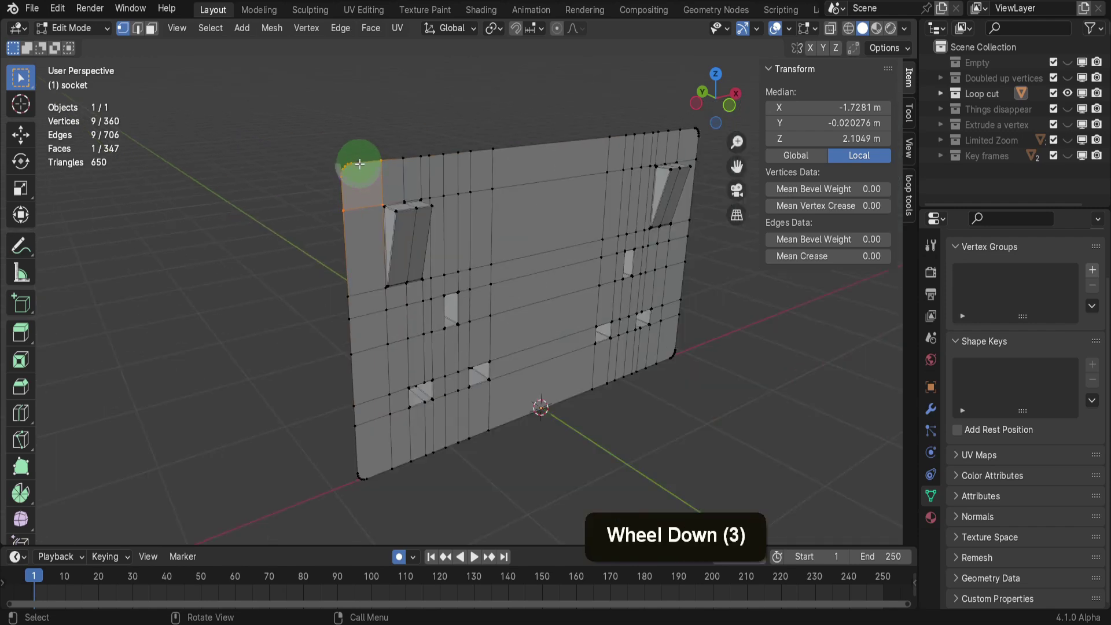
{"action": "mouse_move", "coordinate": [360, 169]}
{"action": "middle_mouse_down"}
{"action": "mouse_move", "coordinate": [336, 166]}
{"action": "mouse_move", "coordinate": [362, 149]}
{"action": "middle_mouse_up"}
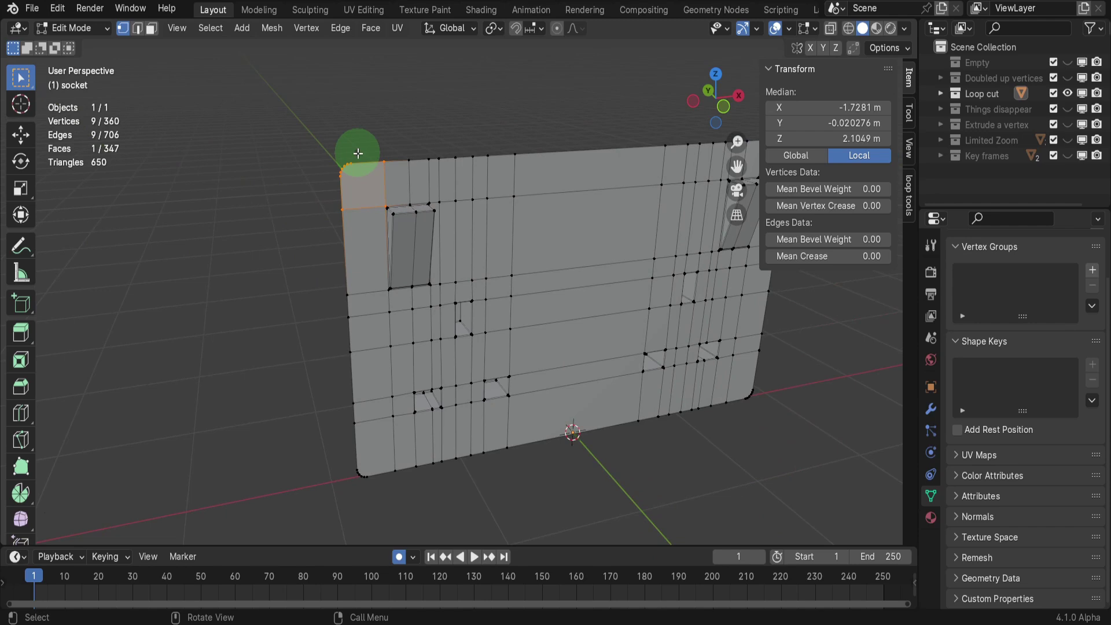
Knife-cut from the top-left to the bottom-left vertex, giving 368 vertices and 354 faces.
{"action": "key", "text": "k"}
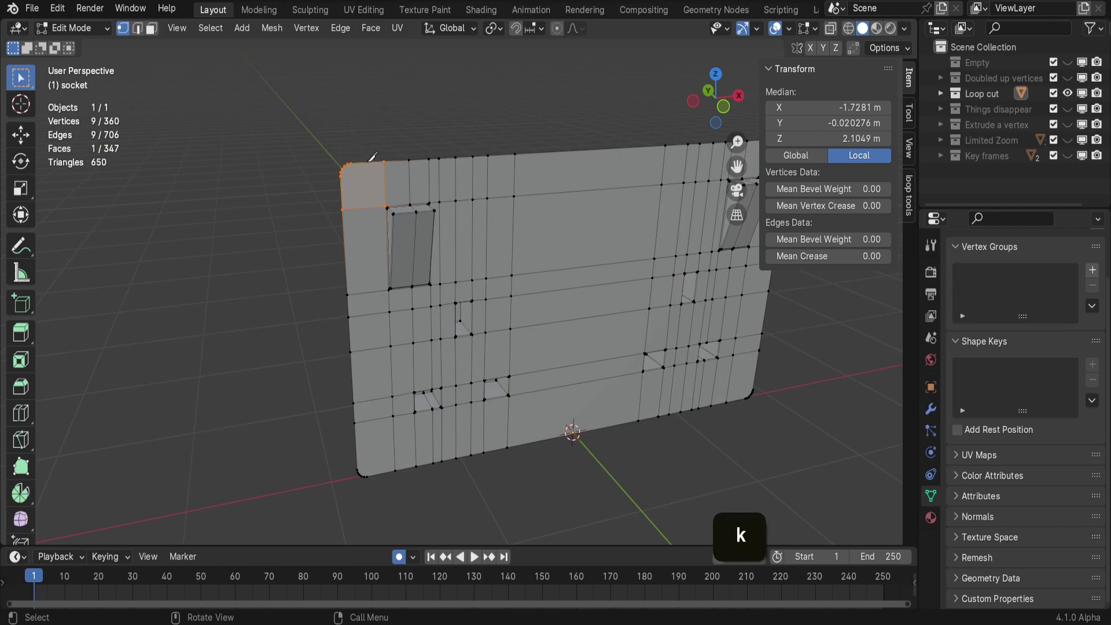
{"action": "left_click", "coordinate": [369, 160]}
{"action": "left_click", "coordinate": [368, 161]}
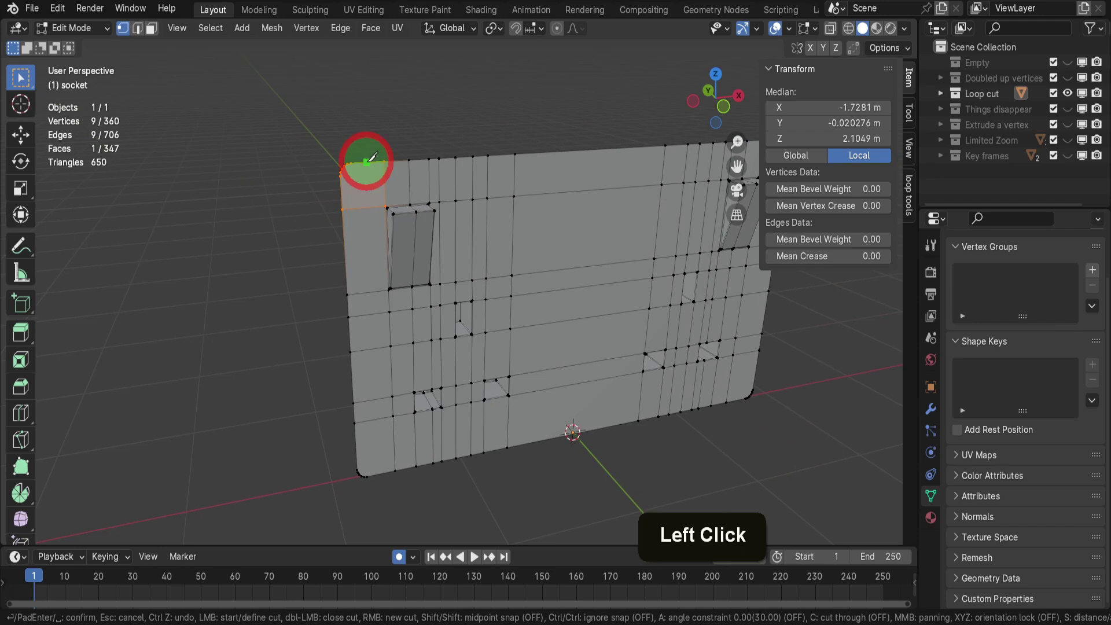
{"action": "left_click_drag", "start_coordinate": [379, 419], "coordinate": [386, 465]}
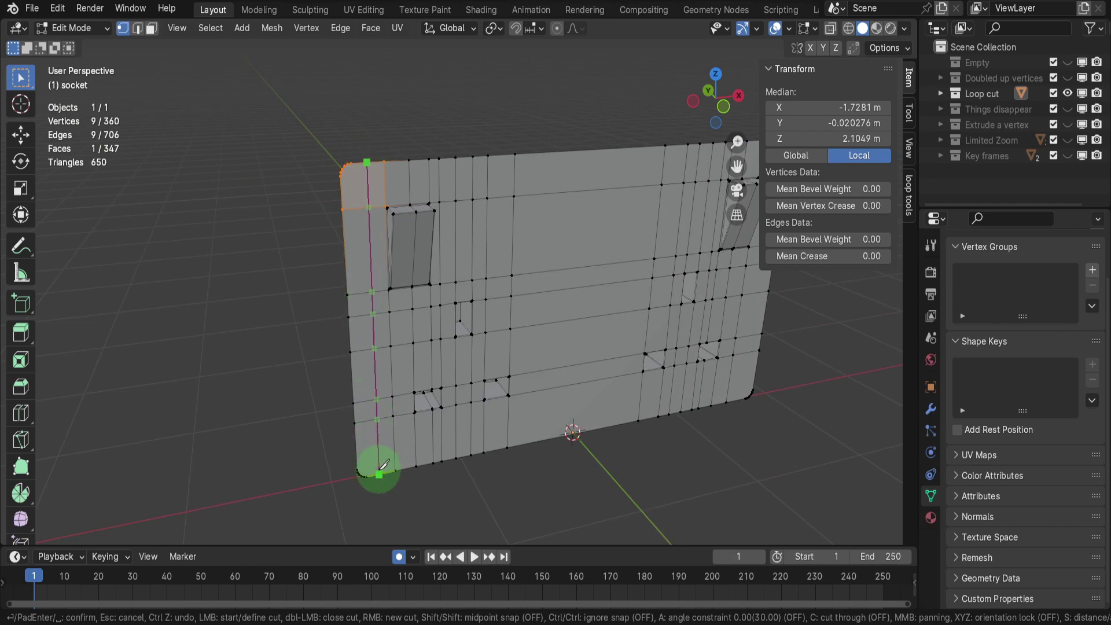
{"action": "left_click", "coordinate": [382, 468]}
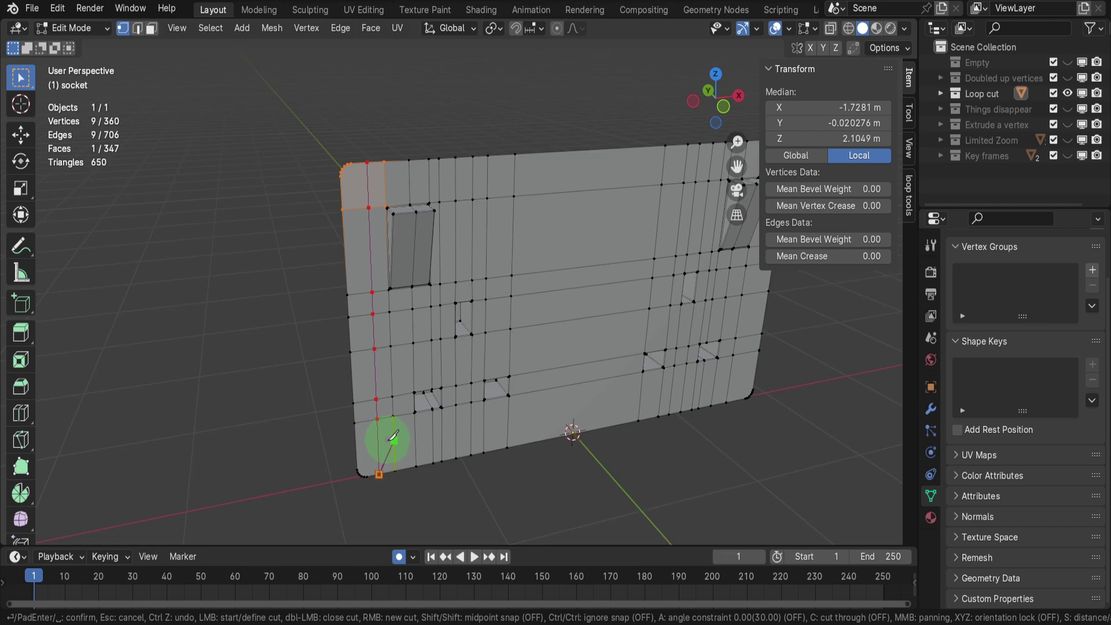
{"action": "key", "text": "Return"}
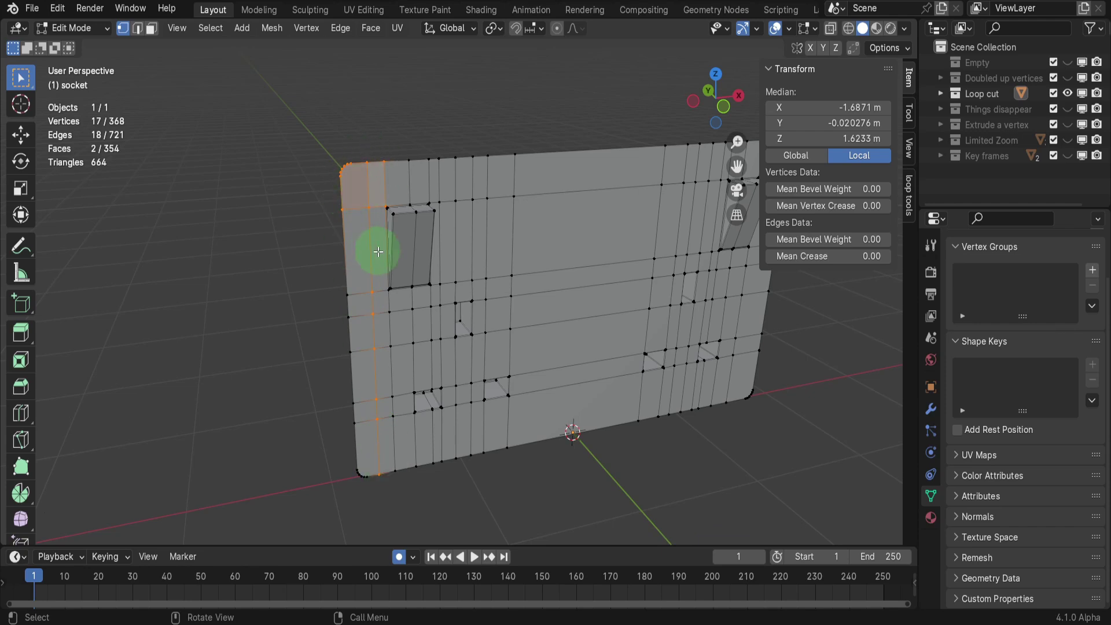
Swap Loop cut for Things disappear, select the kettle in Object Mode, then isolate the Empty collection.
{"action": "left_click", "coordinate": [1067, 93]}
{"action": "left_click", "coordinate": [1066, 109]}
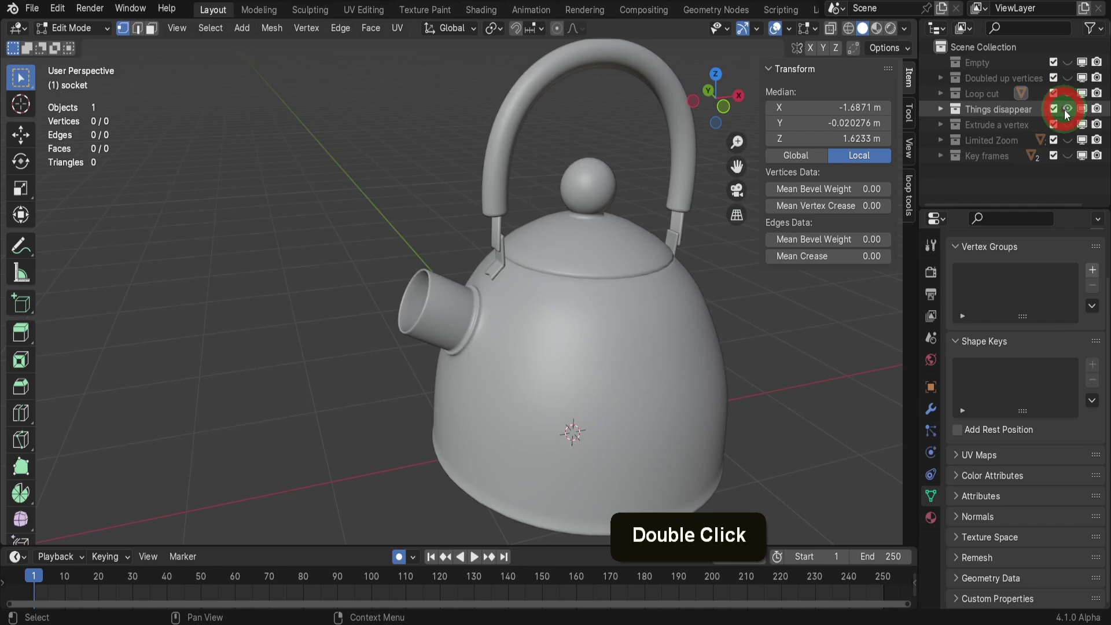
{"action": "key", "text": "Tab"}
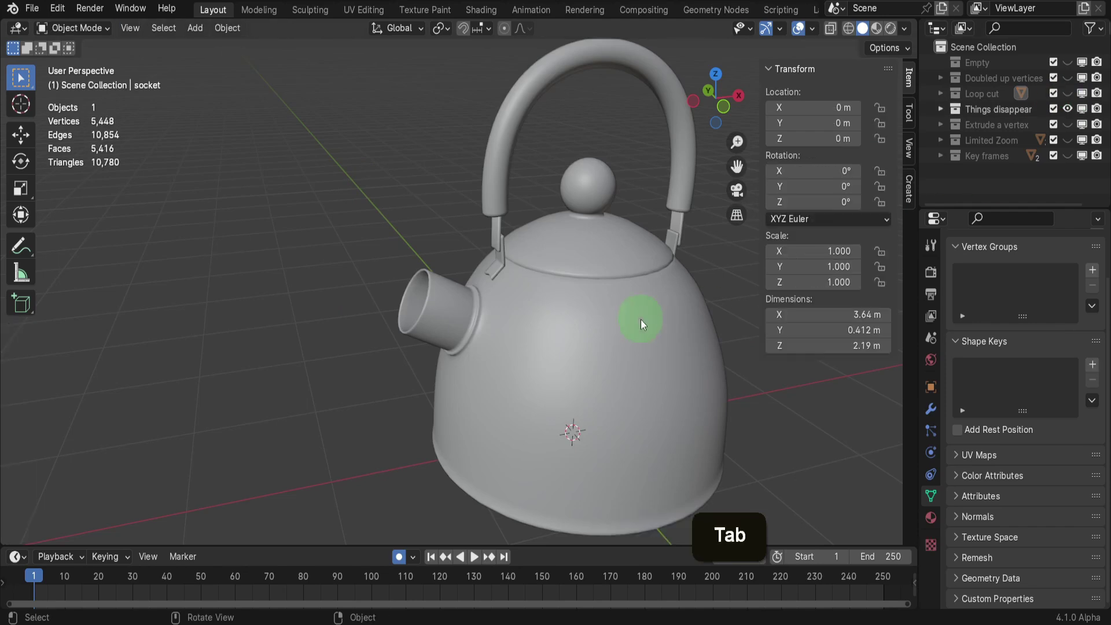
{"action": "left_click", "coordinate": [640, 319]}
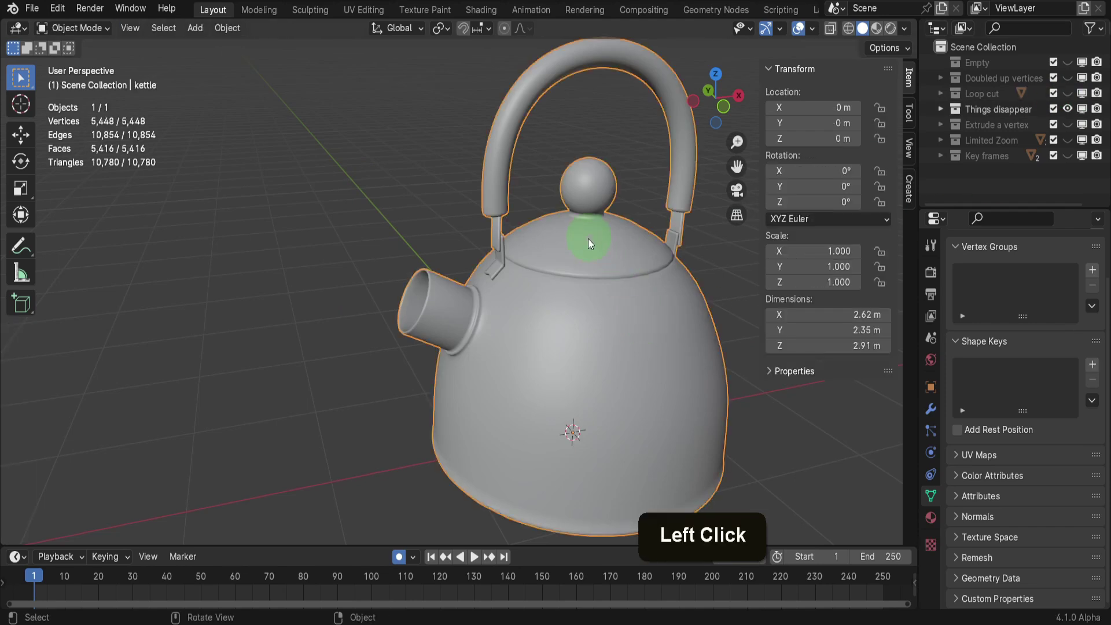
{"action": "key", "text": "1"}
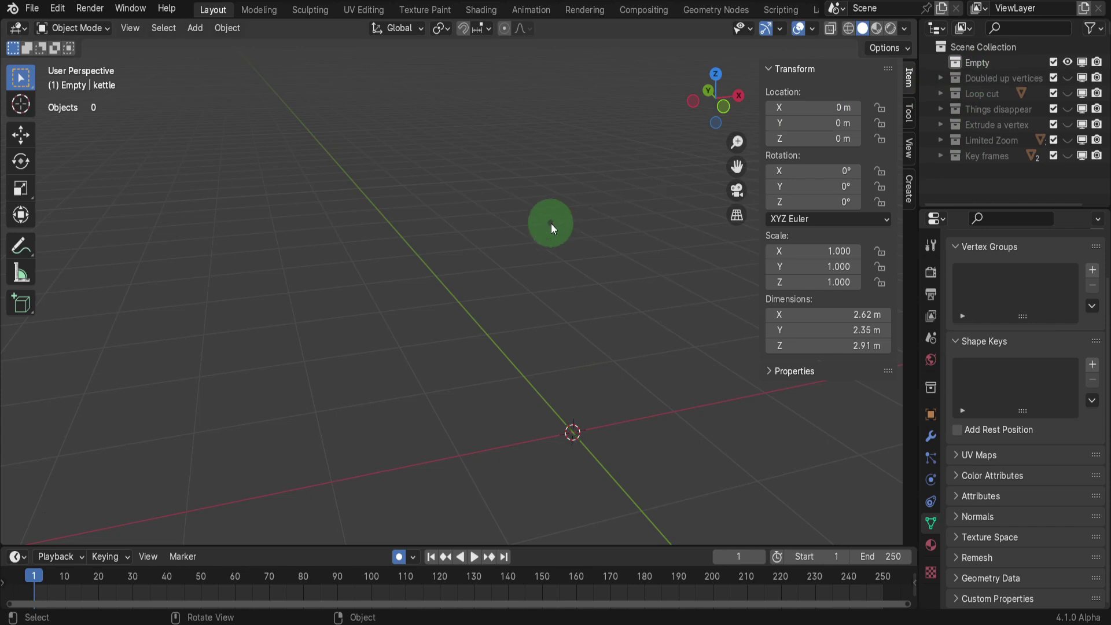
Isolate the Extrude a vertex collection with keys 4/5 and Outliner eye icons, leaving only its cube.
{"action": "key", "text": "4"}
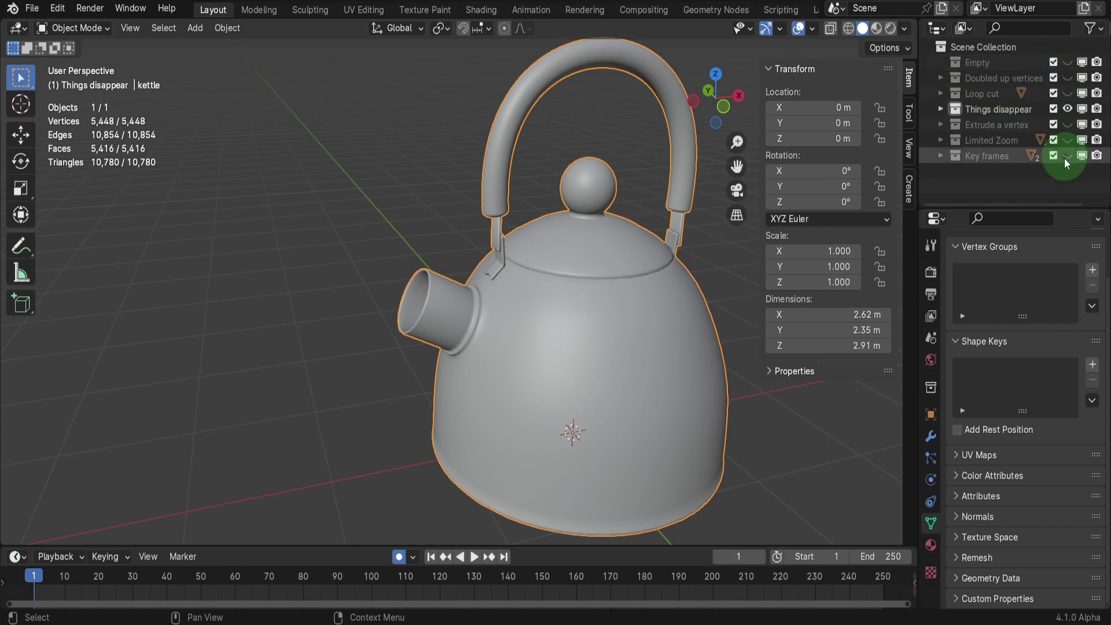
{"action": "key", "text": "5"}
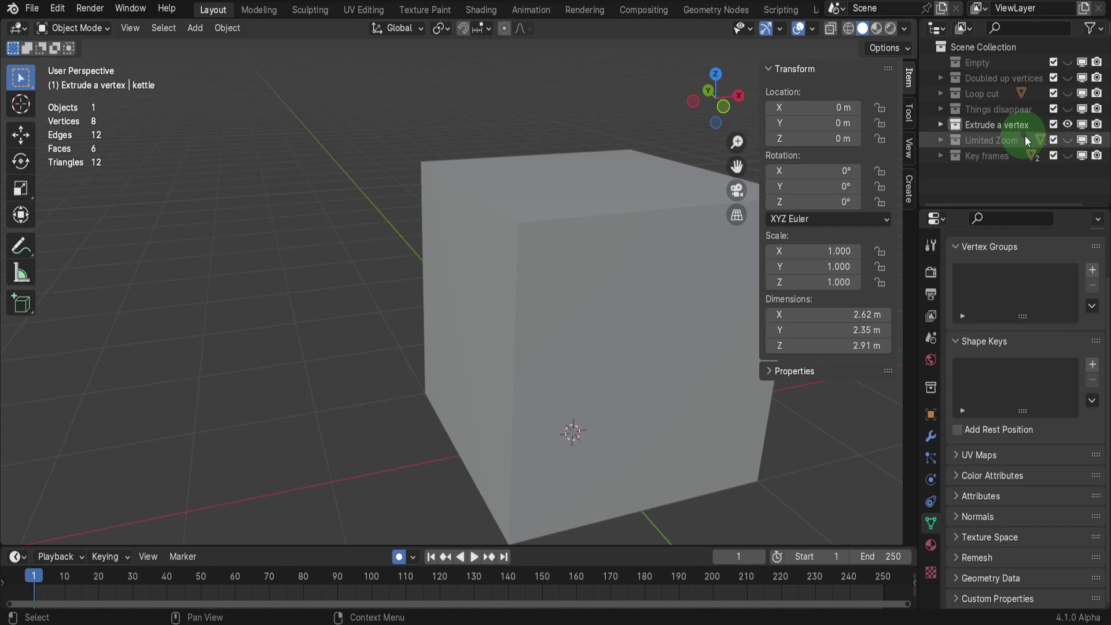
{"action": "left_click", "coordinate": [1064, 124], "text": "ctrl"}
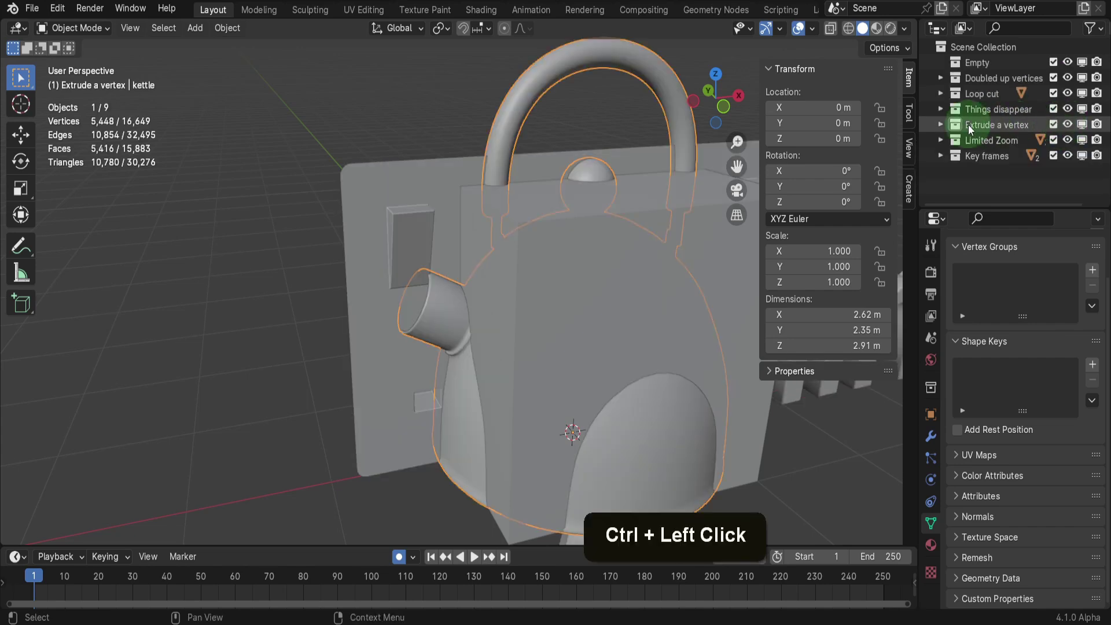
{"action": "left_click", "coordinate": [1068, 124], "text": "ctrl"}
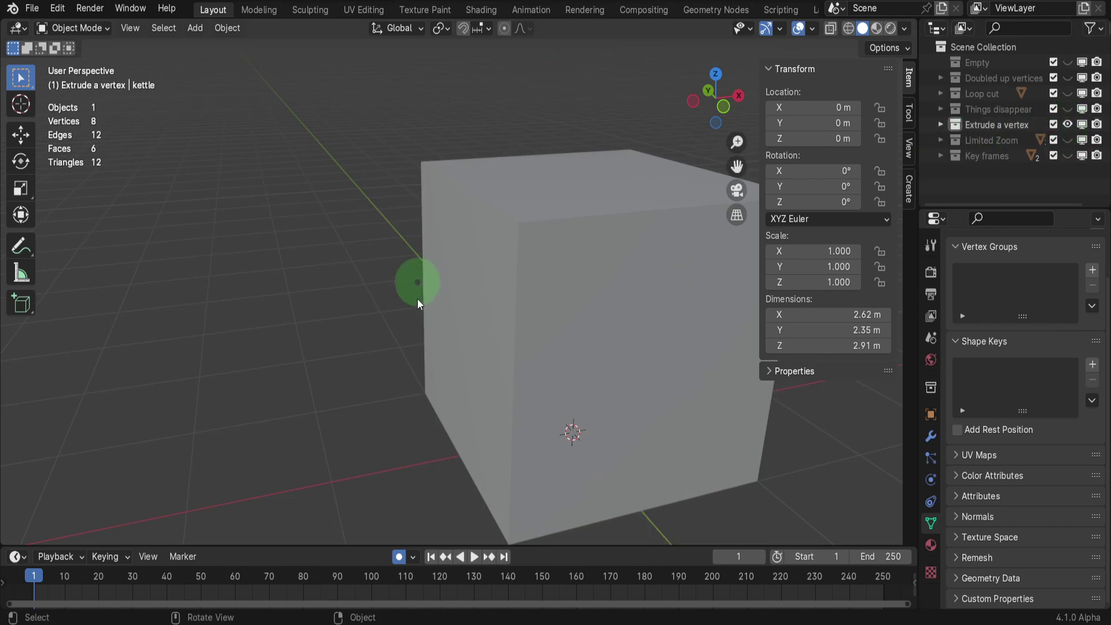
In Edit Mode, merge all the cube's vertices At Center into one lone vertex.
{"action": "left_click", "coordinate": [583, 291]}
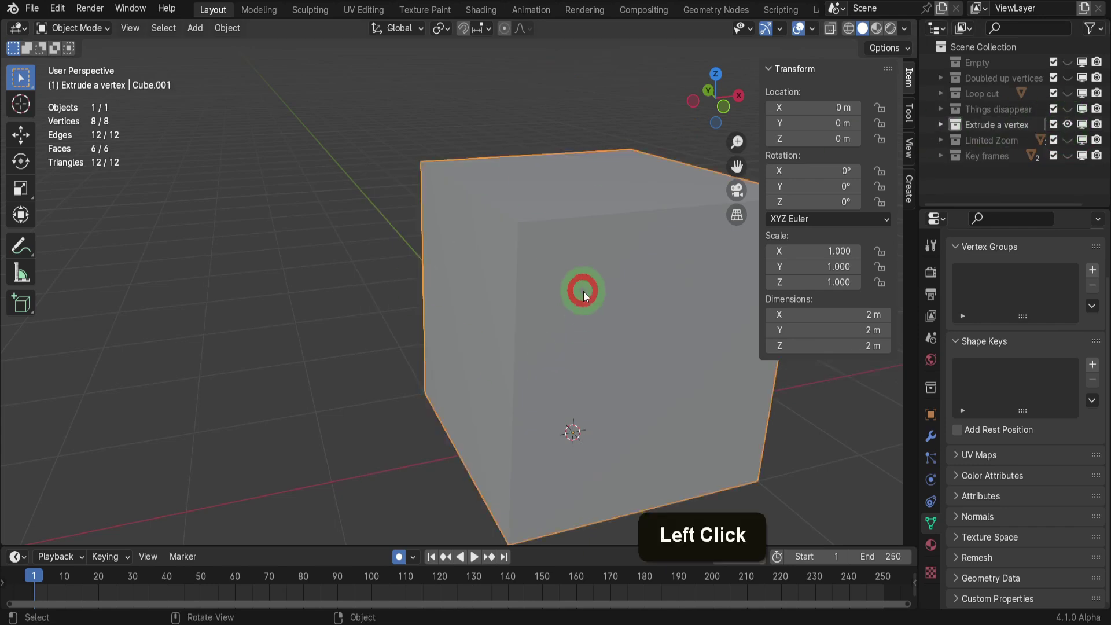
{"action": "key", "text": "Tab"}
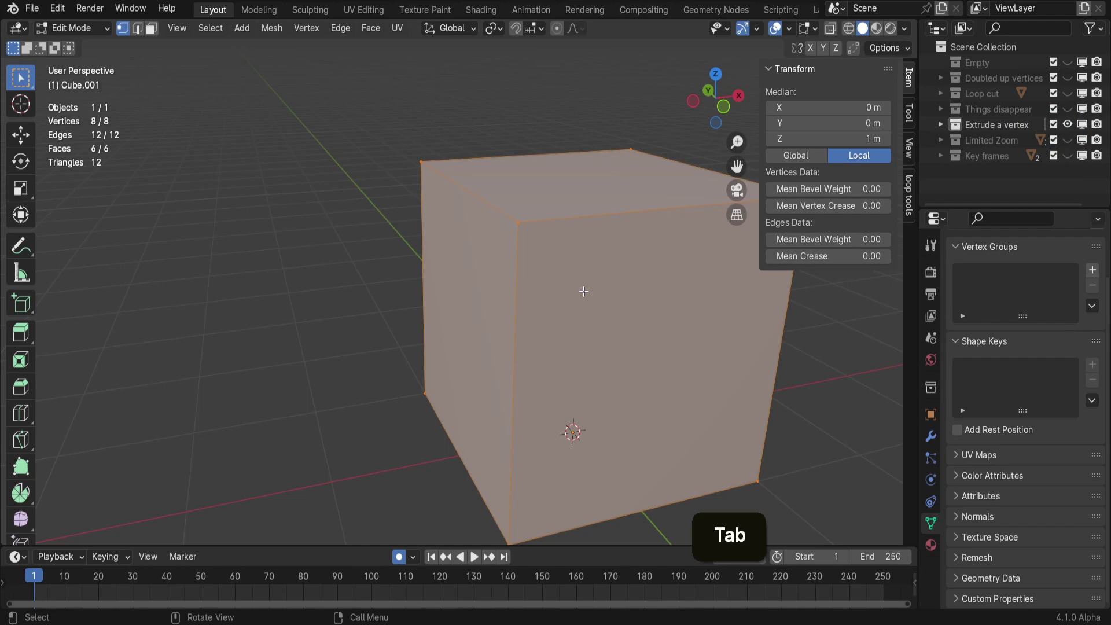
{"action": "key", "text": "m"}
{"action": "left_click", "coordinate": [546, 293]}
{"action": "key", "text": "m"}
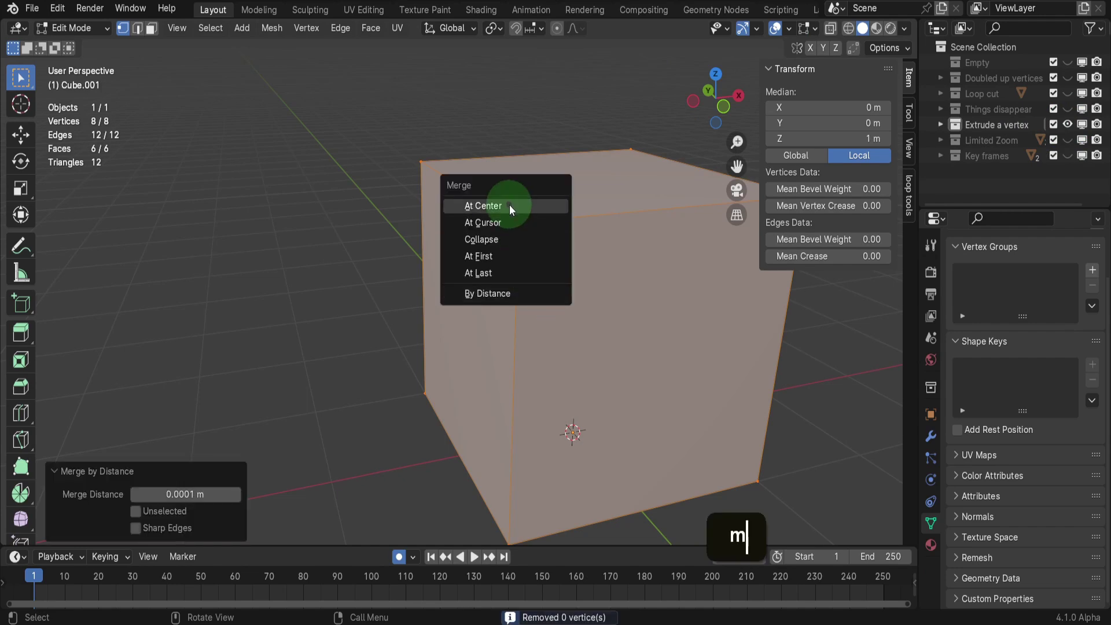
{"action": "left_click", "coordinate": [509, 206]}
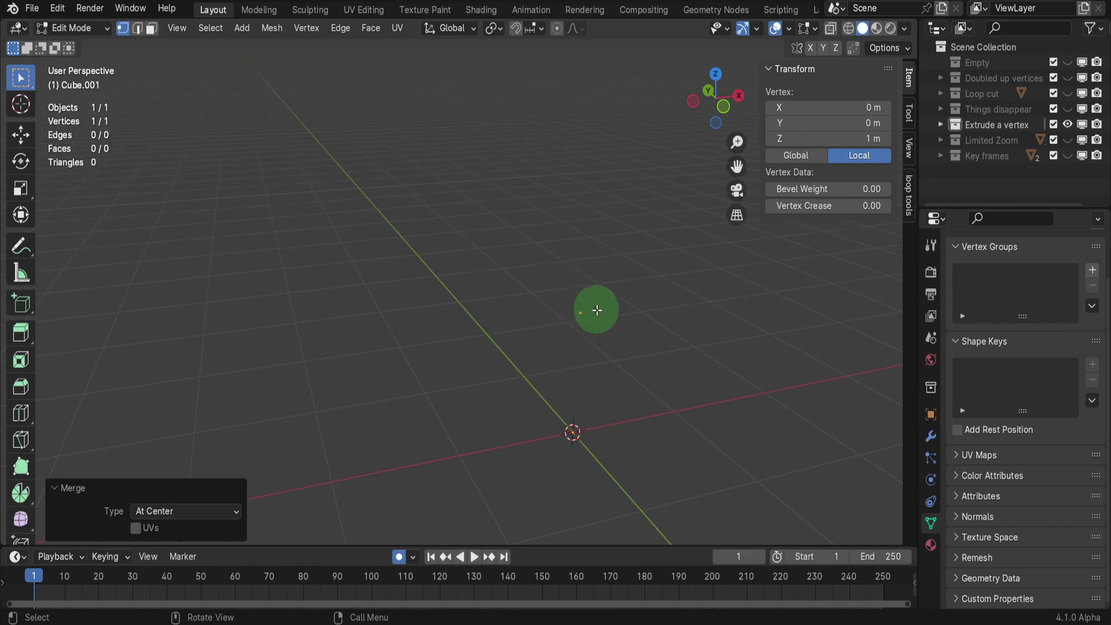
{"action": "left_click", "coordinate": [138, 28]}
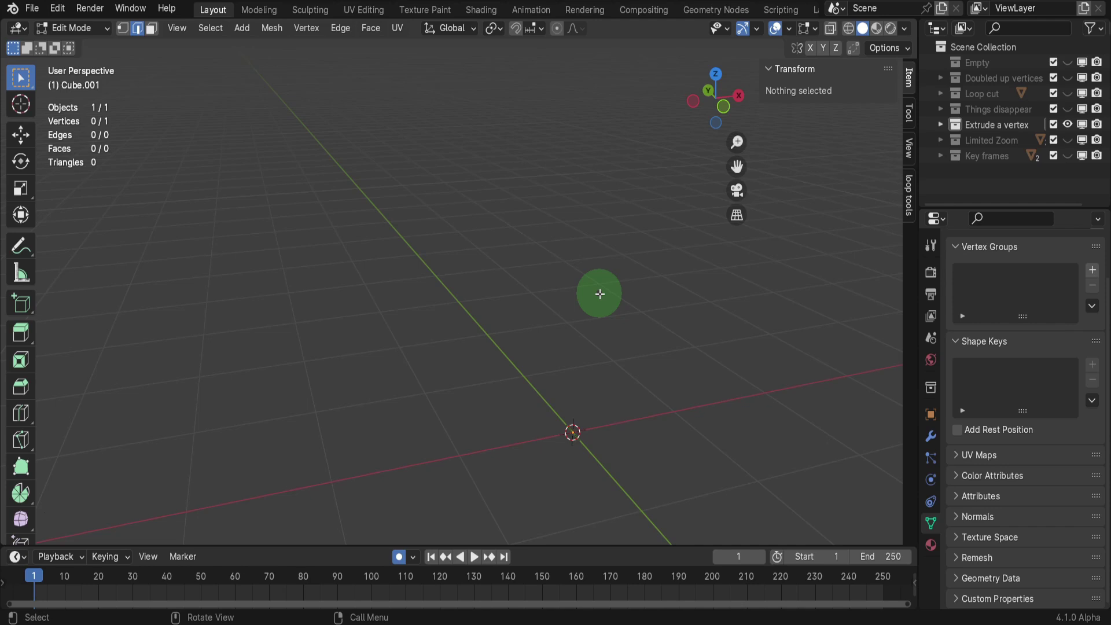
In face select mode, extrude the lone vertex, which only moves it to 1.177, -0.60034, 0.44288 m.
{"action": "left_click", "coordinate": [151, 28]}
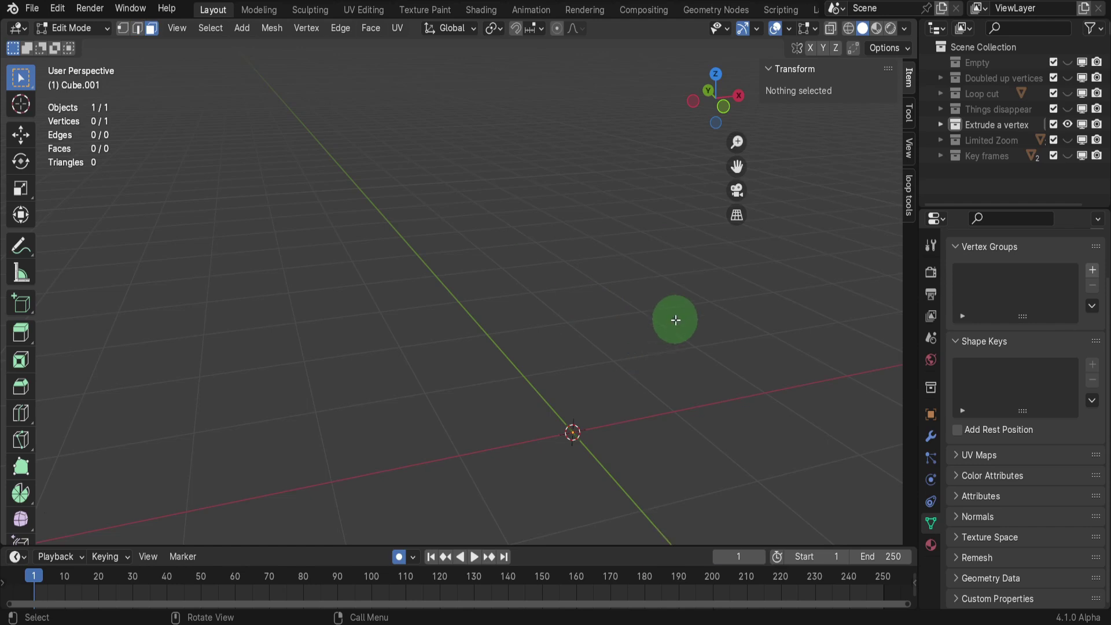
{"action": "key", "text": "a"}
{"action": "key", "text": "e"}
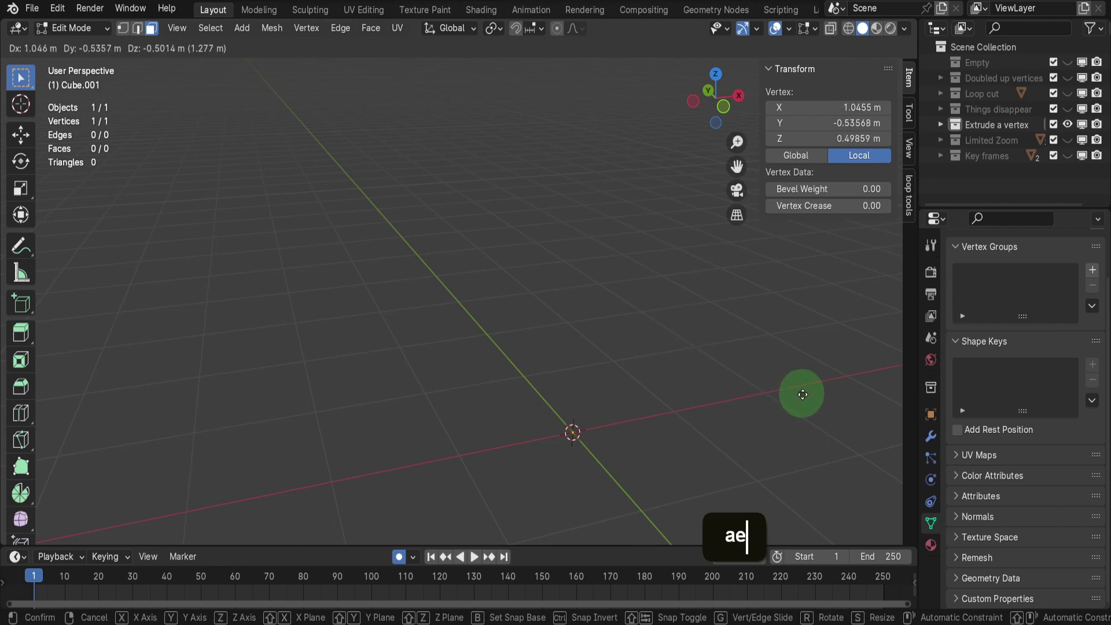
{"action": "left_click", "coordinate": [819, 400]}
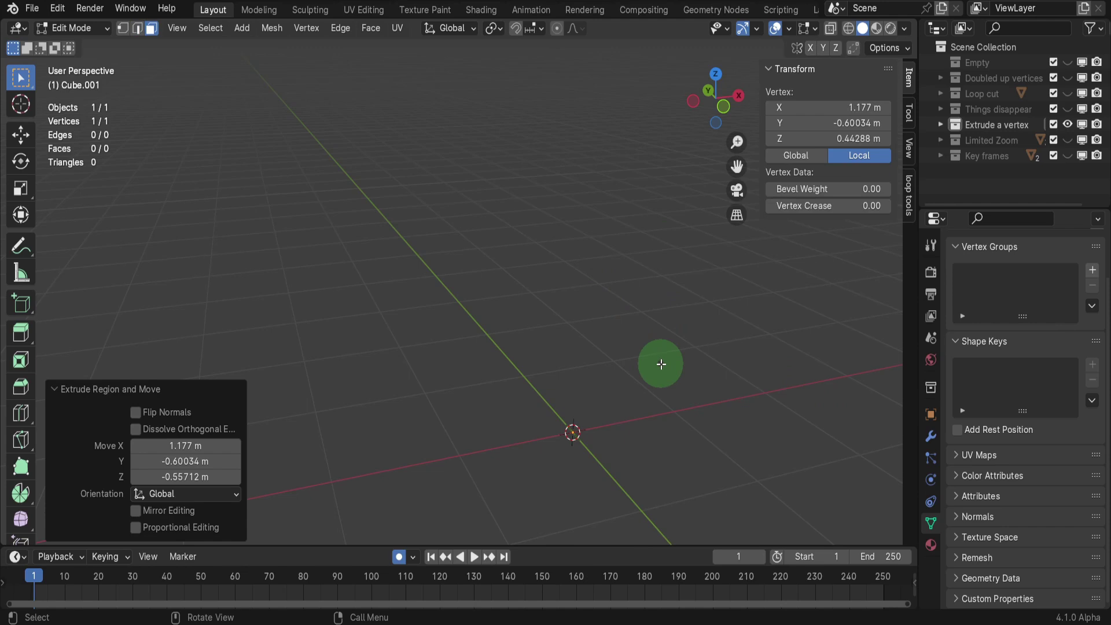
{"action": "left_click", "coordinate": [123, 31]}
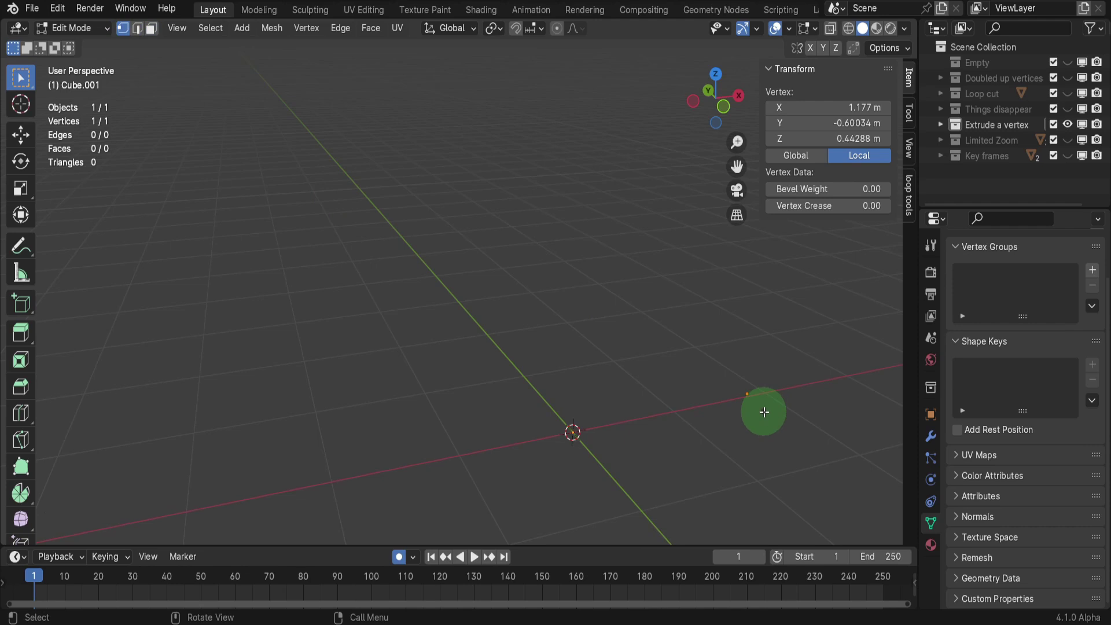
Extrude the vertex straight up along Z, creating a vertical edge.
{"action": "key", "text": "e"}
{"action": "key", "text": "z"}
{"action": "key", "text": "z"}
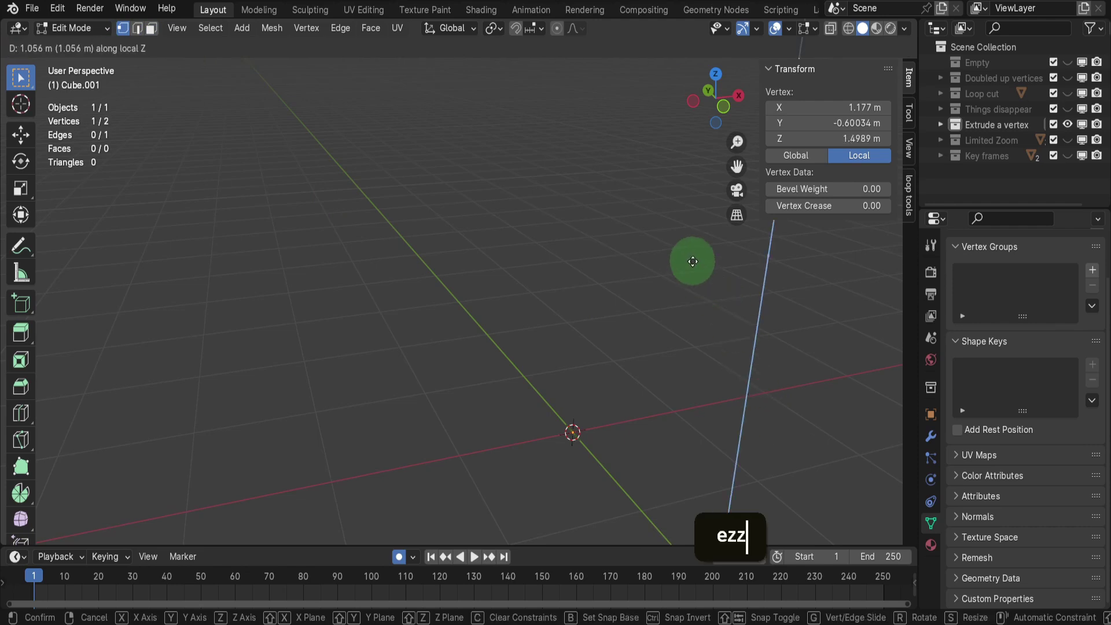
{"action": "left_click", "coordinate": [691, 258]}
Select the new edge and, in face mode, move the whole mesh to a new spot.
{"action": "key", "text": "2"}
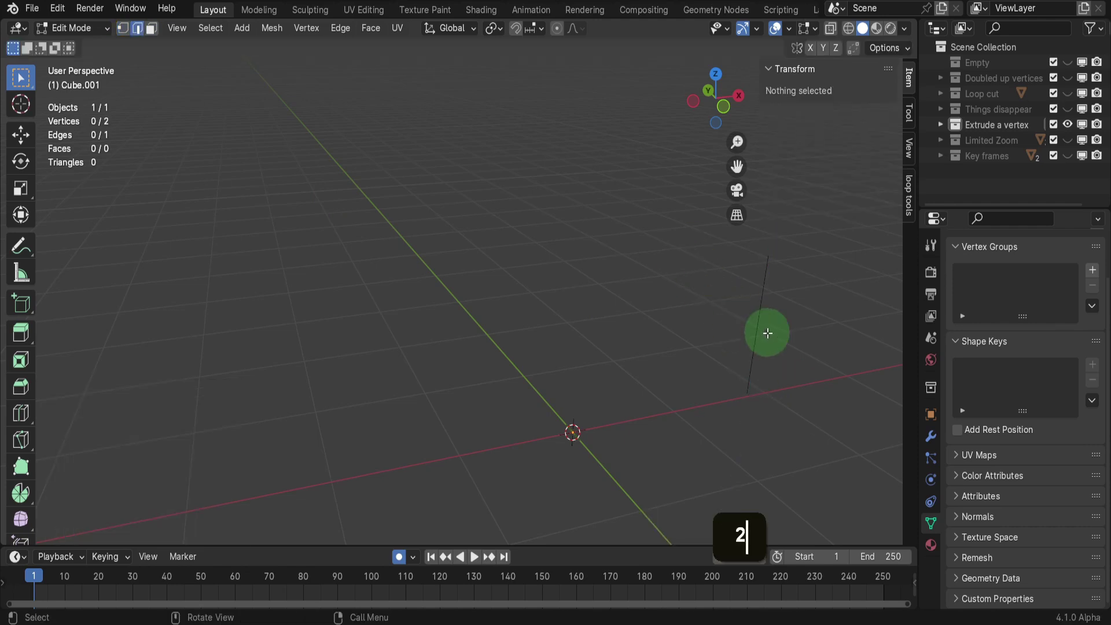
{"action": "left_click", "coordinate": [757, 317]}
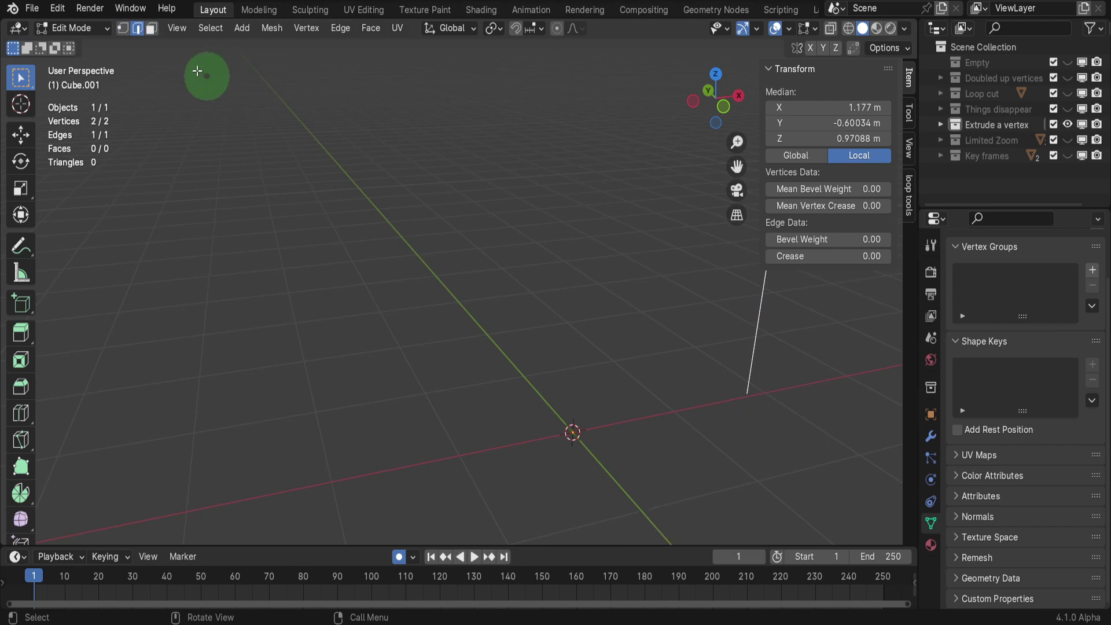
{"action": "left_click", "coordinate": [150, 30]}
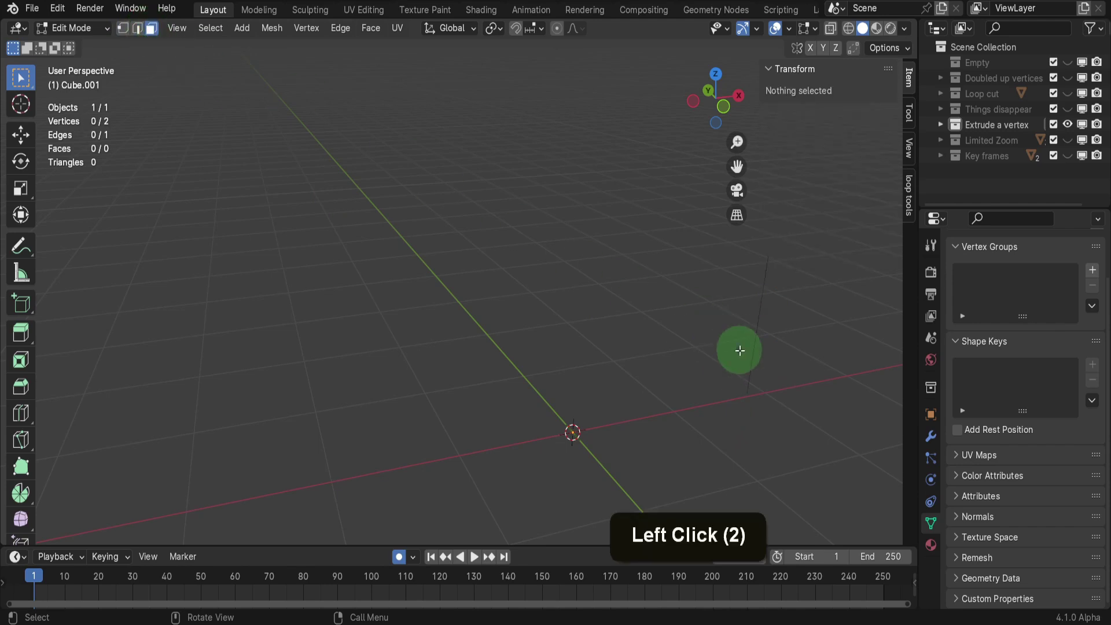
{"action": "key", "text": "a"}
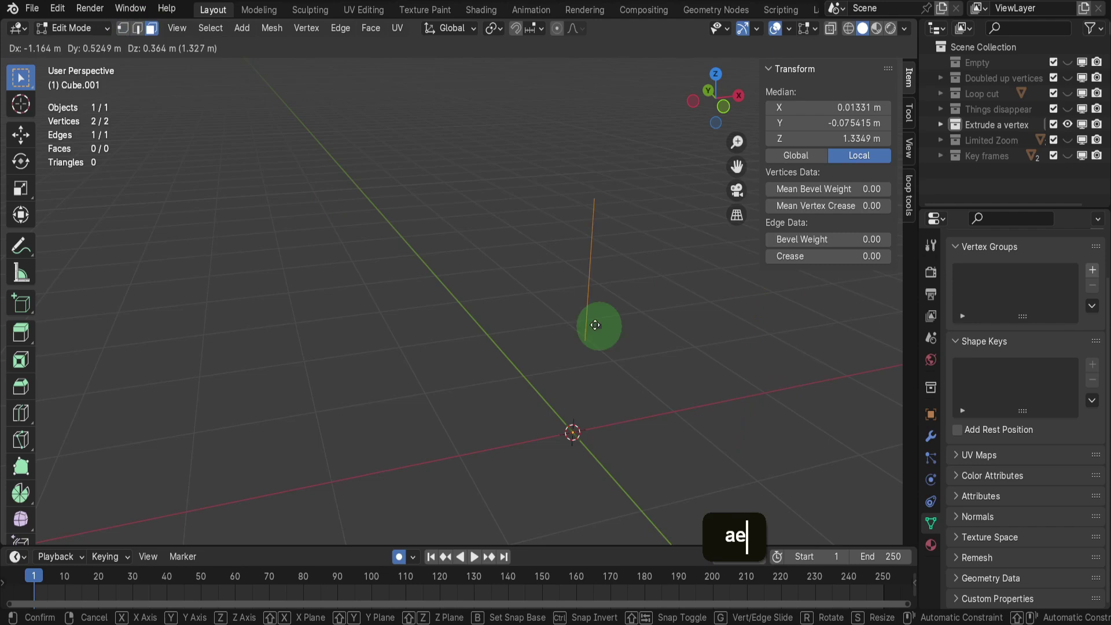
{"action": "left_click", "coordinate": [441, 295]}
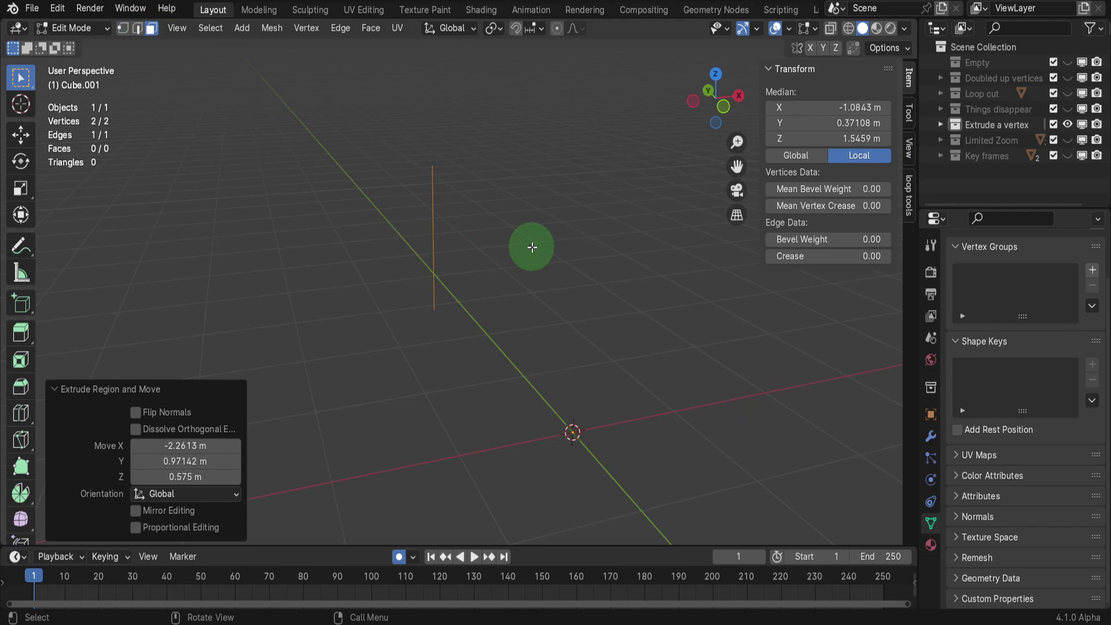
{"action": "left_click", "coordinate": [137, 29]}
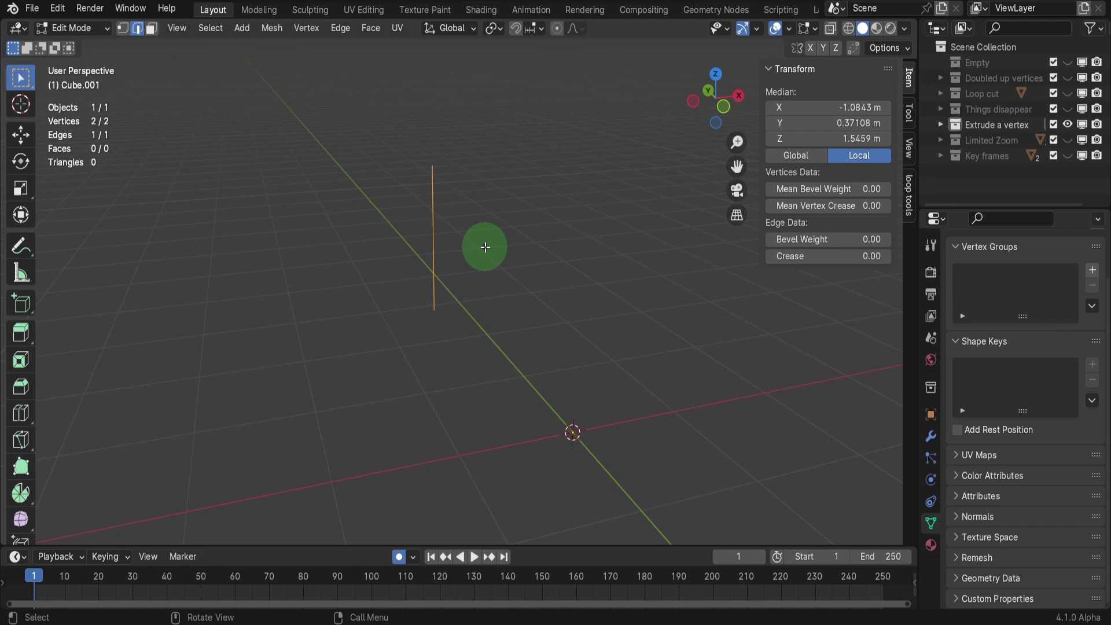
Extrude the vertical edge 1.1934 m along X into a quad face and select that face.
{"action": "key", "text": "e"}
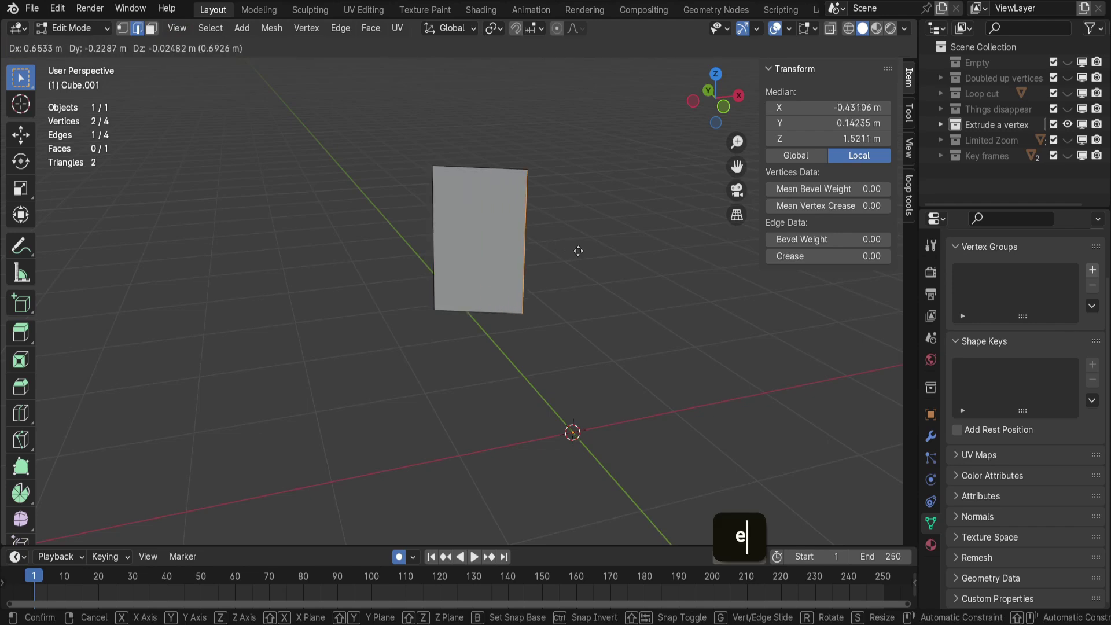
{"action": "key", "text": "x"}
{"action": "left_click", "coordinate": [627, 254]}
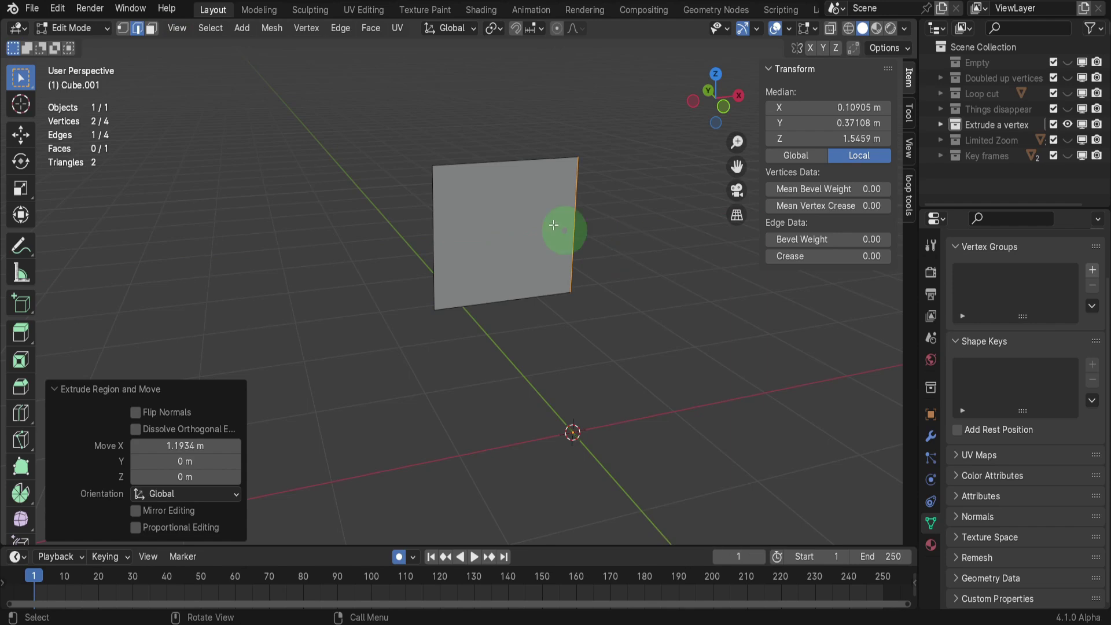
{"action": "left_click", "coordinate": [151, 28]}
{"action": "left_click", "coordinate": [510, 216]}
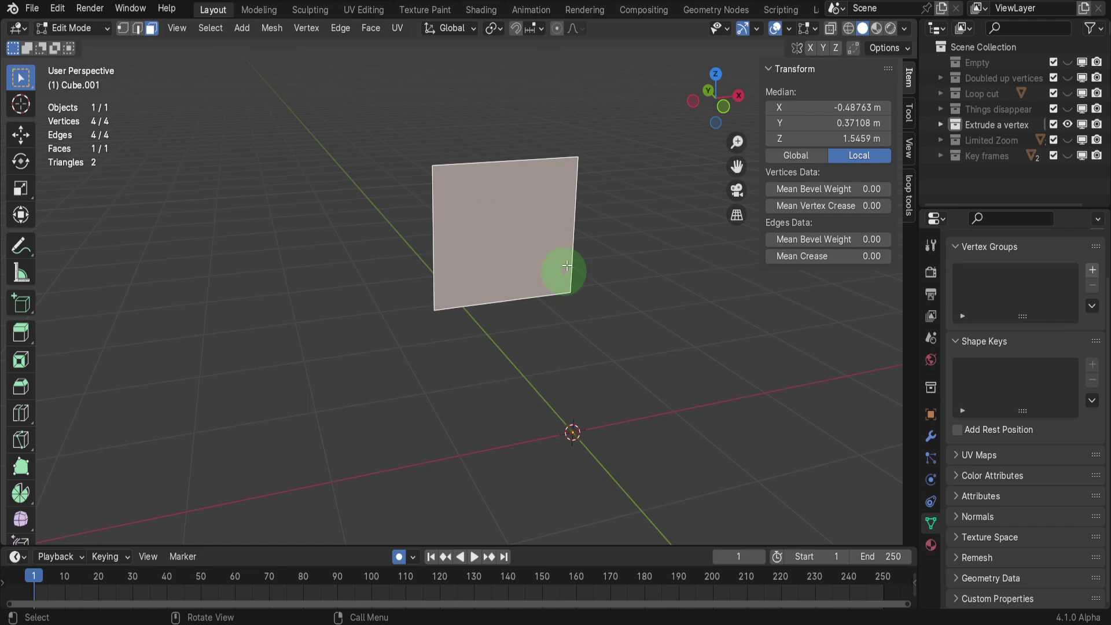
Swap visibility from Extrude a vertex to Limited Zoom, then zoom in on the nearest monkey's face.
{"action": "left_click", "coordinate": [1067, 124]}
{"action": "left_click", "coordinate": [1067, 140]}
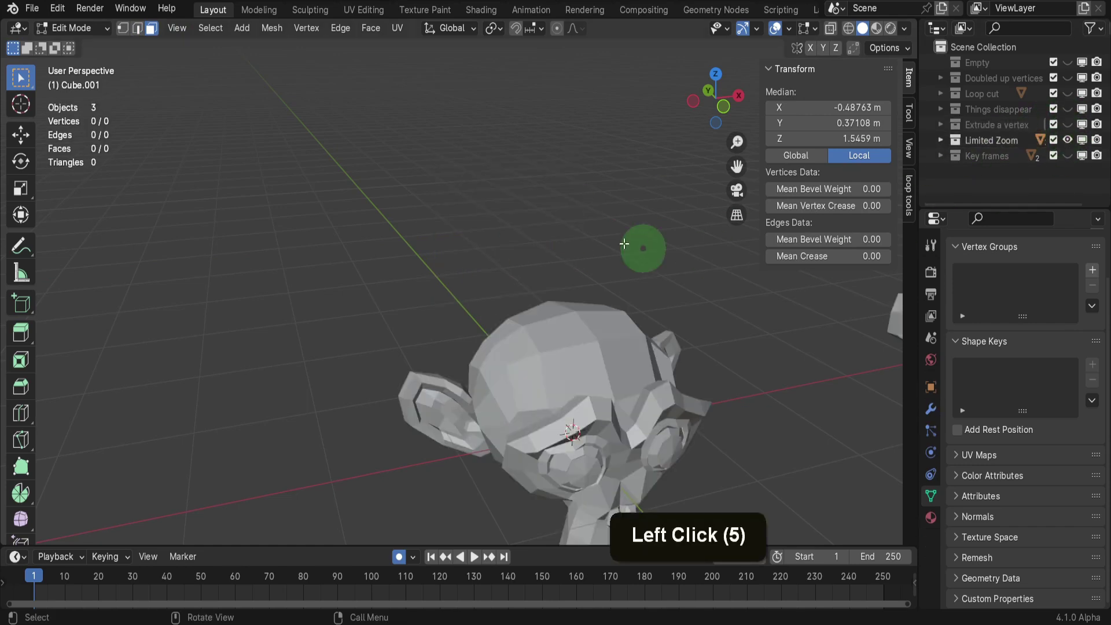
{"action": "middle_click_drag", "start_coordinate": [642, 250], "coordinate": [464, 199], "text": "shift"}
{"action": "scroll", "coordinate": [449, 198], "scroll_direction": "down", "scroll_amount": 3}
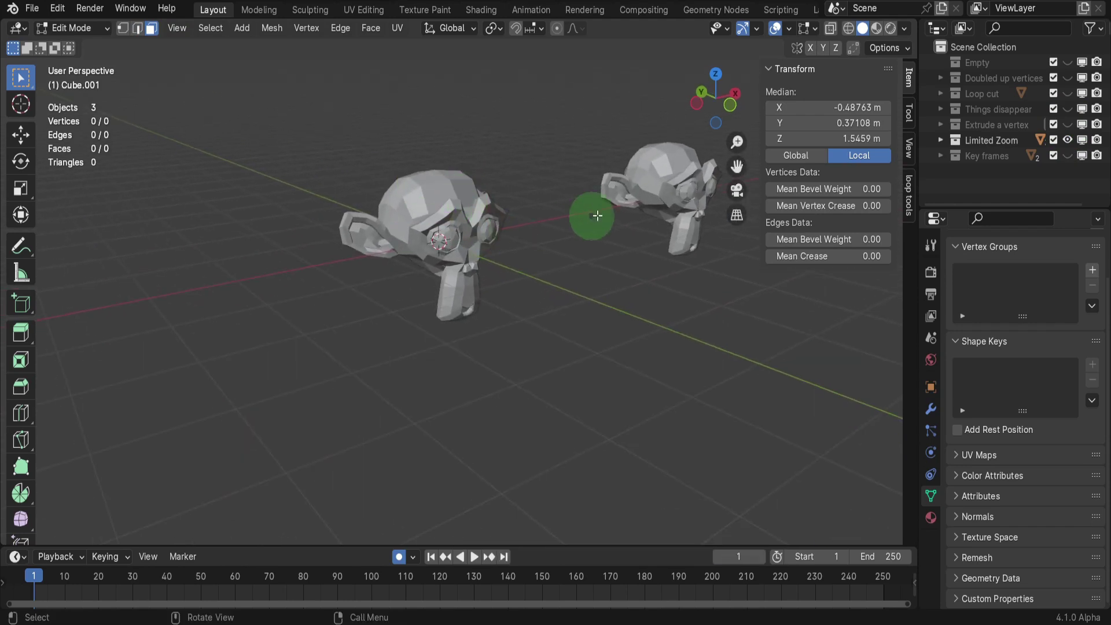
{"action": "middle_click_drag", "start_coordinate": [578, 225], "coordinate": [526, 226], "text": "shift"}
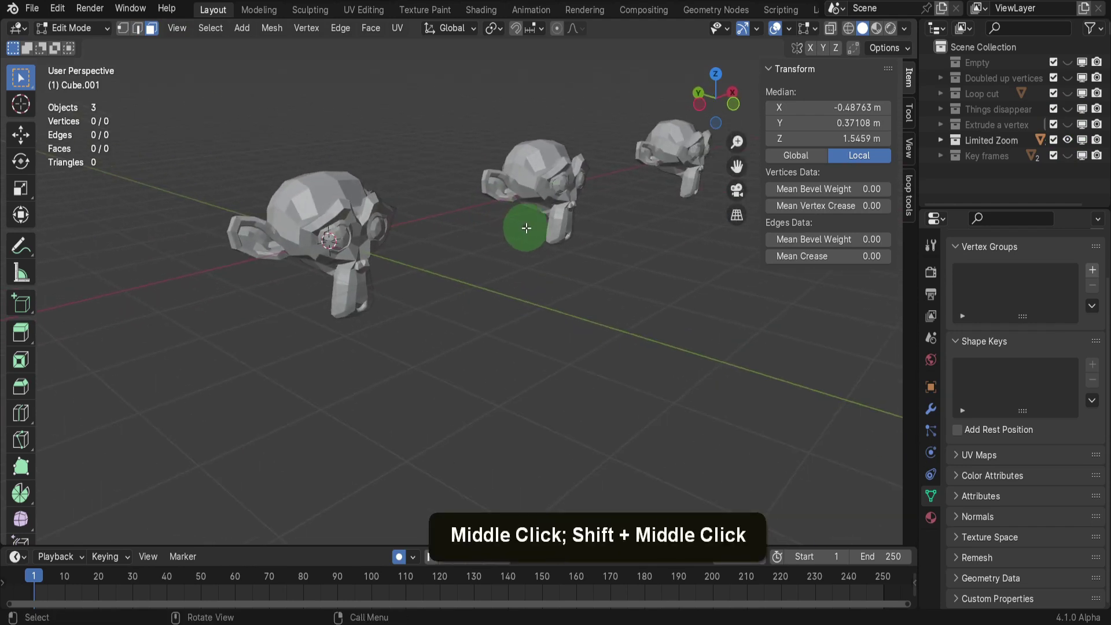
{"action": "middle_click_drag", "start_coordinate": [328, 222], "coordinate": [540, 100], "text": "ctrl"}
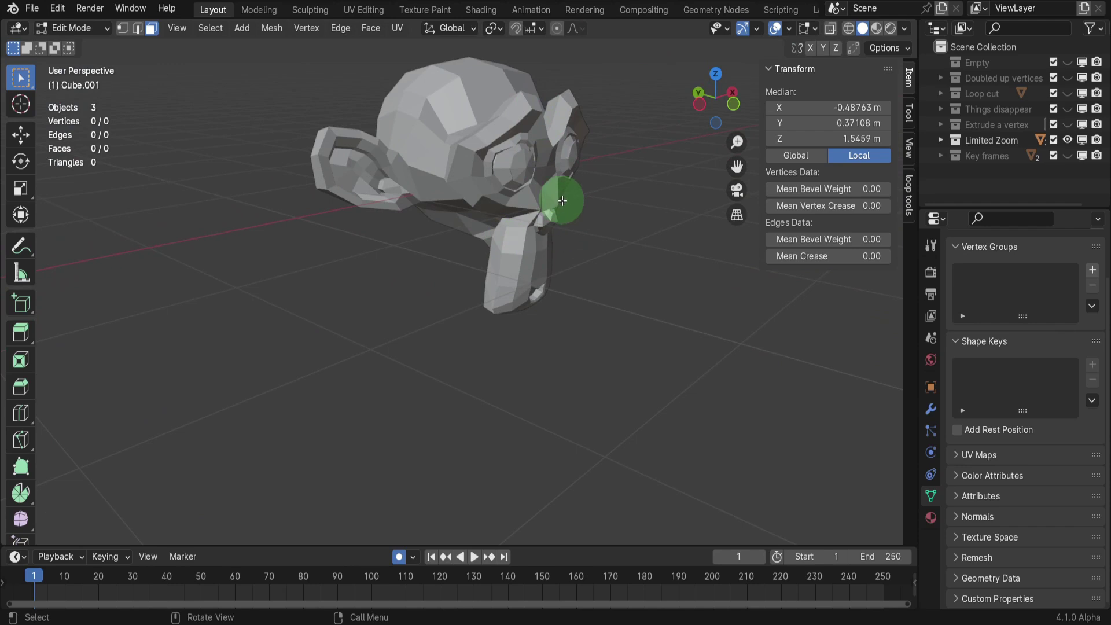
Back in Object Mode, select Suzanne.002, switch to orthographic view and centre the monkey.
{"action": "key", "text": "Tab"}
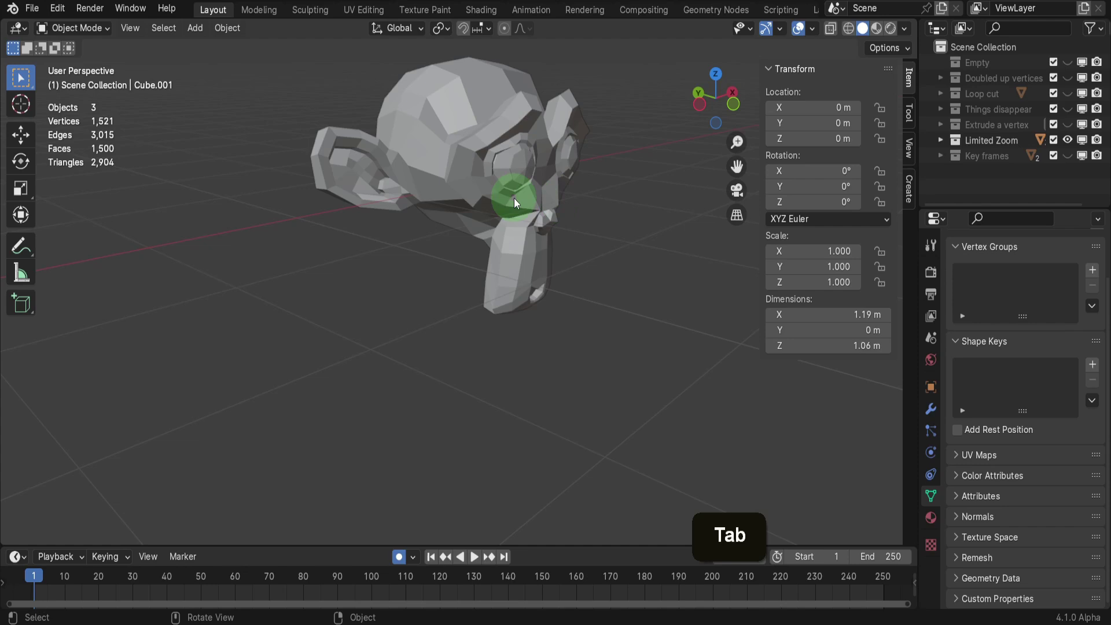
{"action": "left_click", "coordinate": [514, 198]}
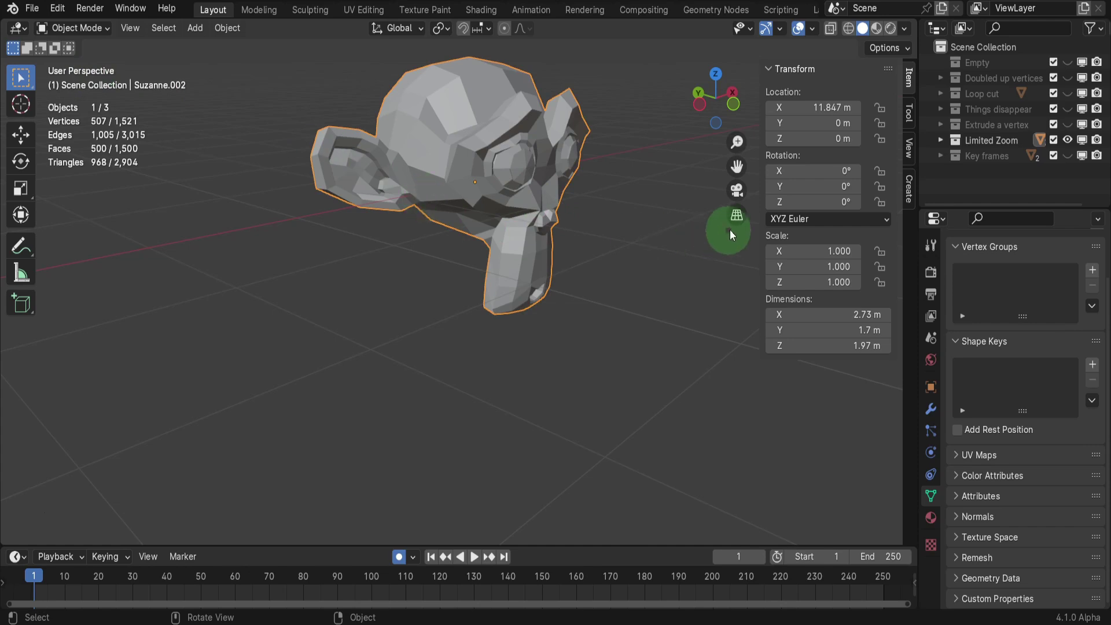
{"action": "left_click", "coordinate": [737, 216]}
{"action": "scroll", "coordinate": [601, 256], "scroll_direction": "down", "scroll_amount": 4}
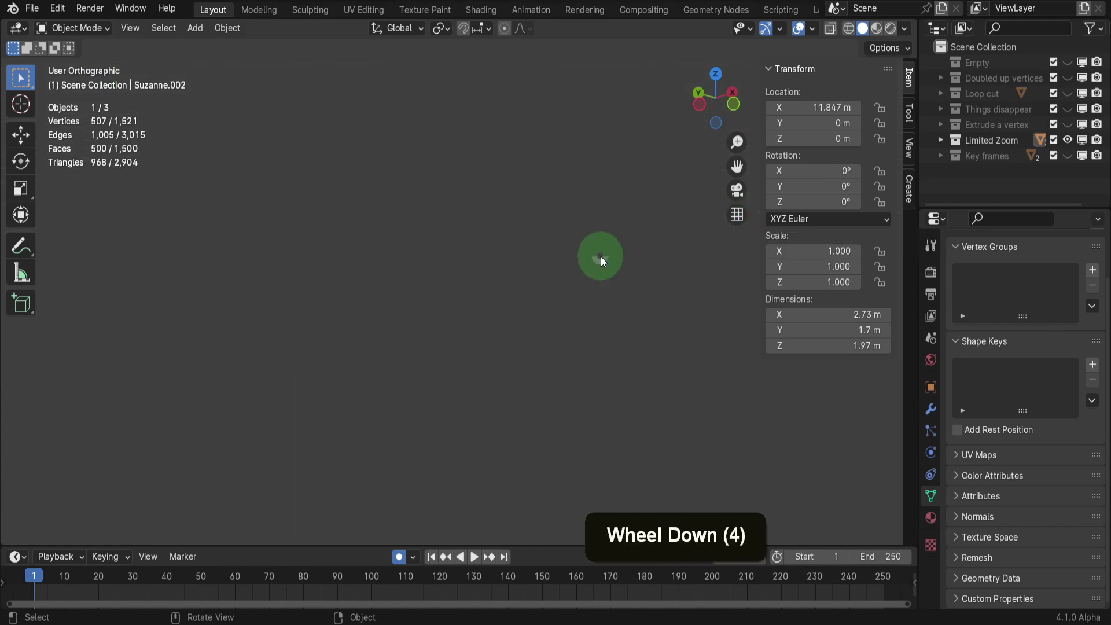
{"action": "scroll", "coordinate": [600, 260], "scroll_direction": "down", "scroll_amount": 6}
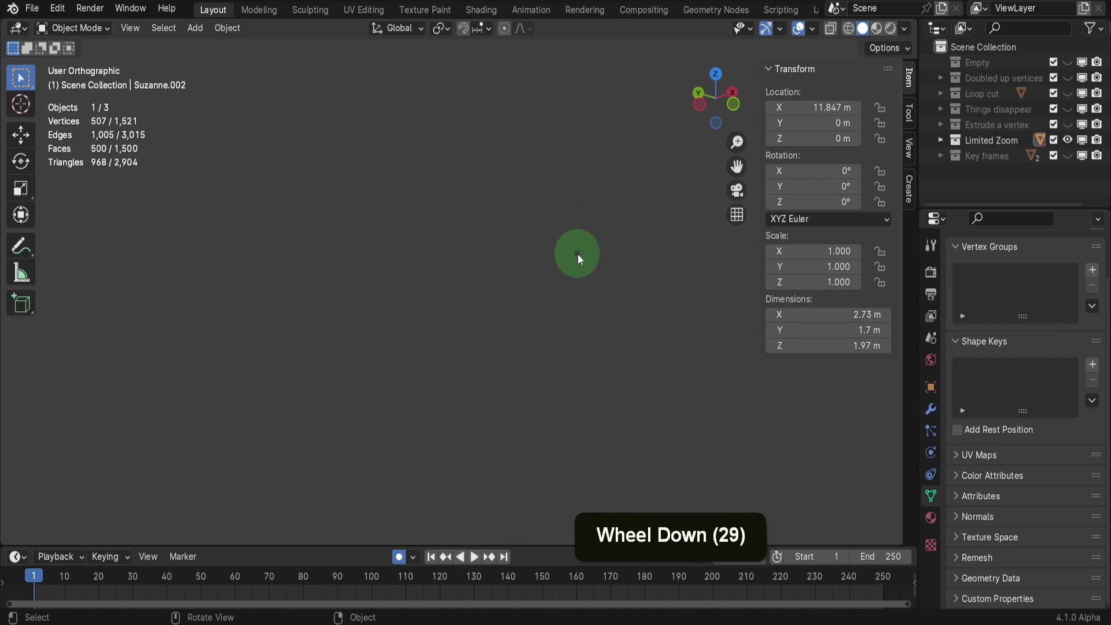
{"action": "scroll", "coordinate": [578, 254], "scroll_direction": "down", "scroll_amount": 16}
{"action": "key", "text": "shift"}
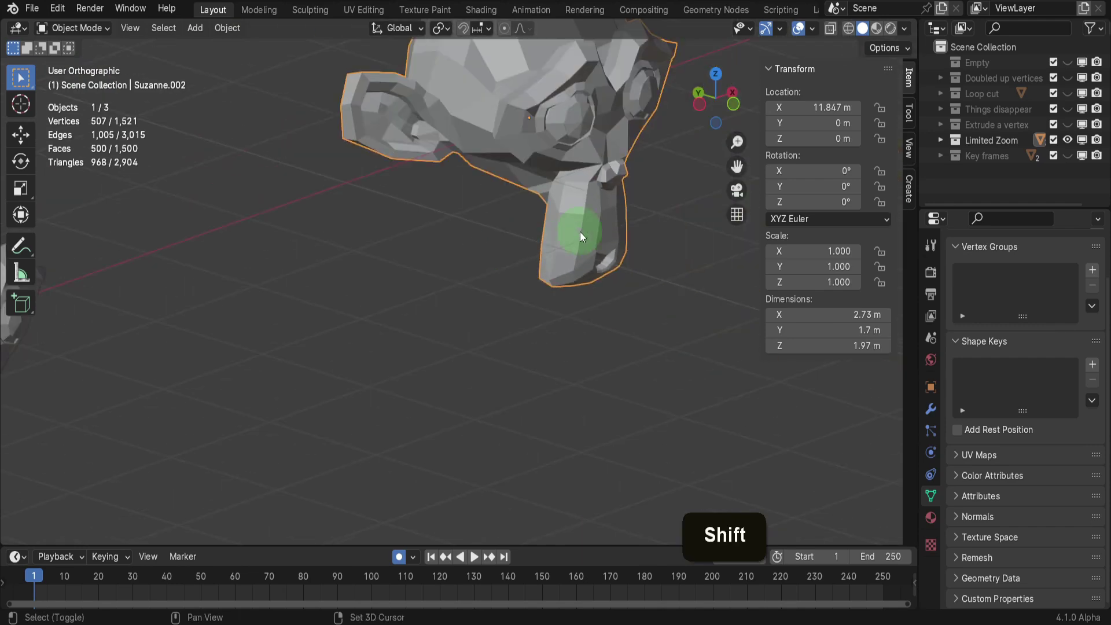
{"action": "middle_click_drag", "start_coordinate": [579, 231], "coordinate": [499, 244], "text": "shift"}
{"action": "scroll", "coordinate": [491, 250], "scroll_direction": "up", "scroll_amount": 1}
{"action": "scroll", "coordinate": [491, 250], "scroll_direction": "up", "scroll_amount": 11}
{"action": "scroll", "coordinate": [498, 244], "scroll_direction": "down", "scroll_amount": 7}
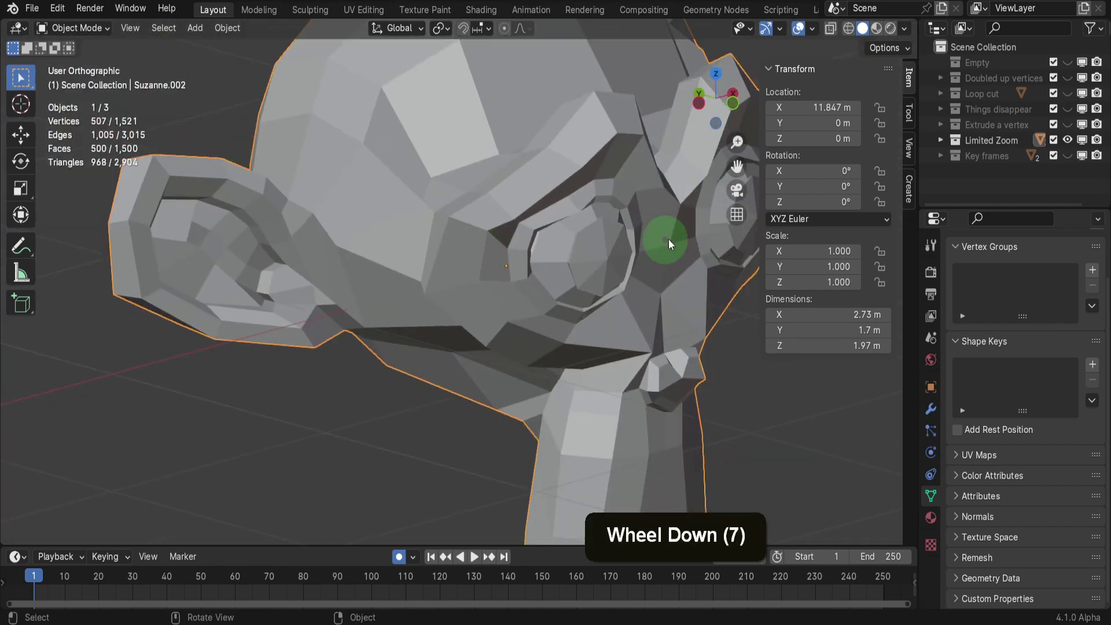
{"action": "left_click", "coordinate": [741, 221]}
{"action": "left_click", "coordinate": [743, 221]}
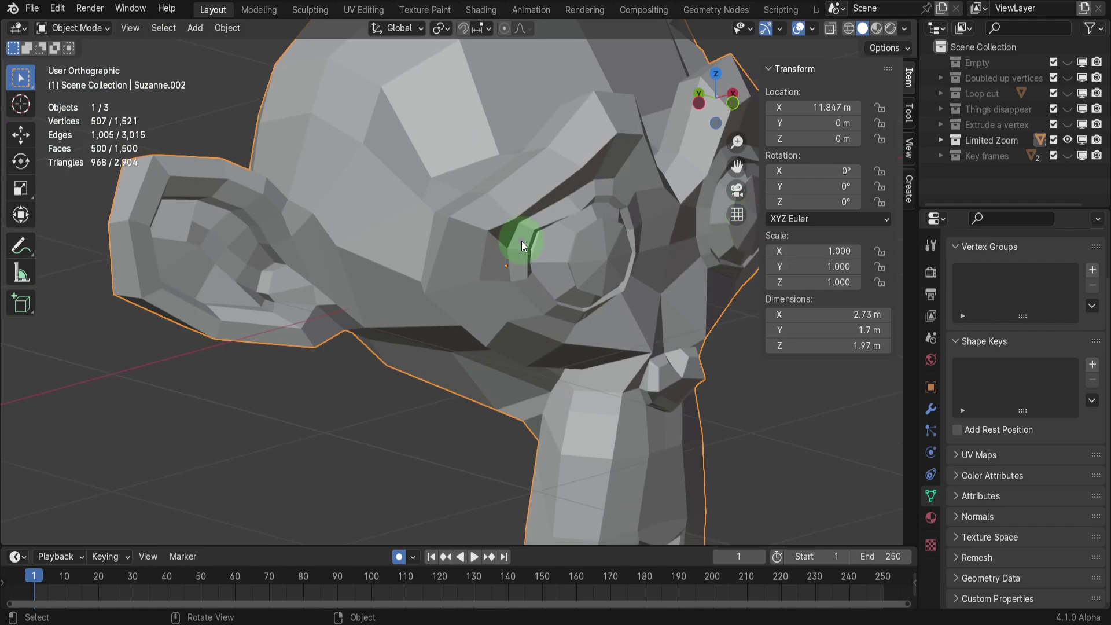
From a close-up of the monkey's eye, zoom out until all three monkeys are visible.
{"action": "middle_click_drag", "start_coordinate": [517, 244], "coordinate": [510, 135], "text": "shift"}
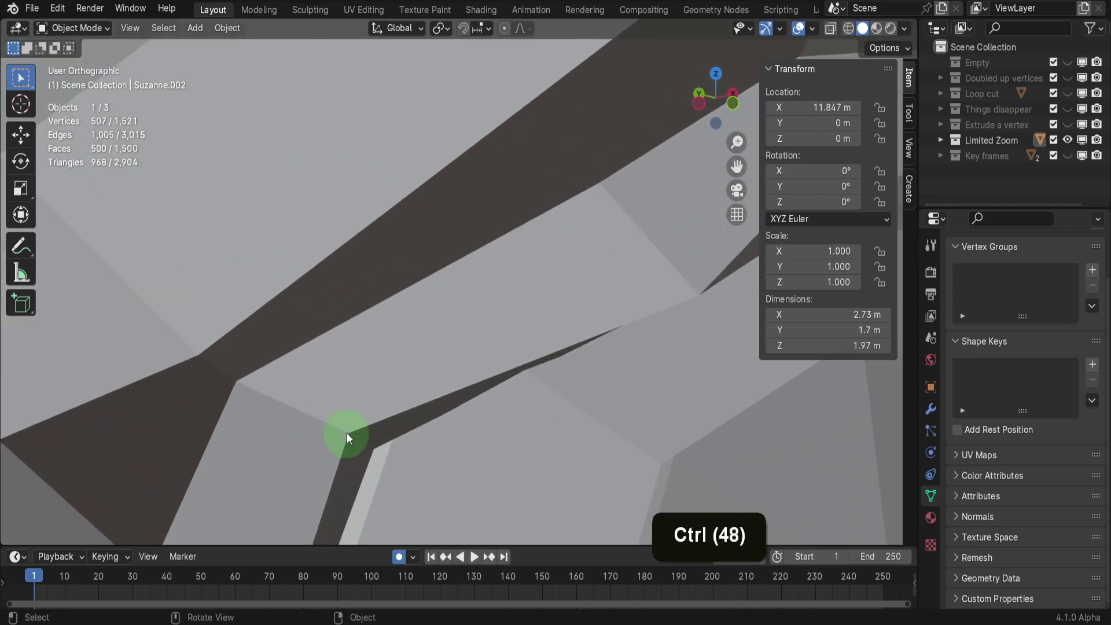
{"action": "middle_click_drag", "start_coordinate": [520, 284], "coordinate": [533, 318], "text": "ctrl"}
{"action": "scroll", "coordinate": [580, 376], "scroll_direction": "down", "scroll_amount": 1, "text": "ctrl"}
{"action": "scroll", "coordinate": [573, 367], "scroll_direction": "down", "scroll_amount": 2}
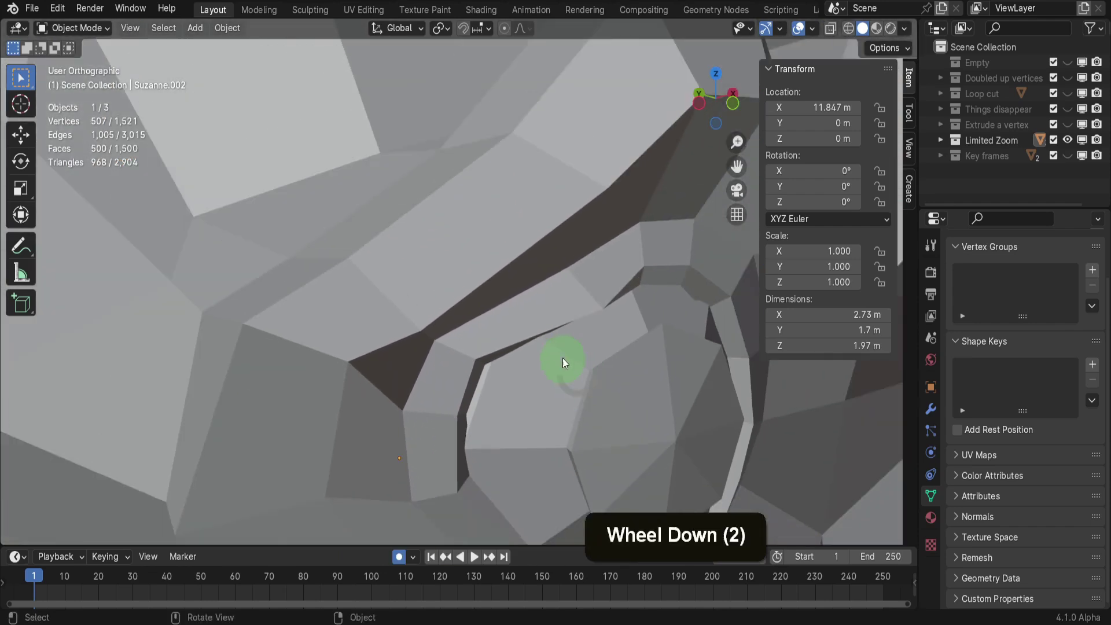
{"action": "scroll", "coordinate": [564, 362], "scroll_direction": "down", "scroll_amount": 4}
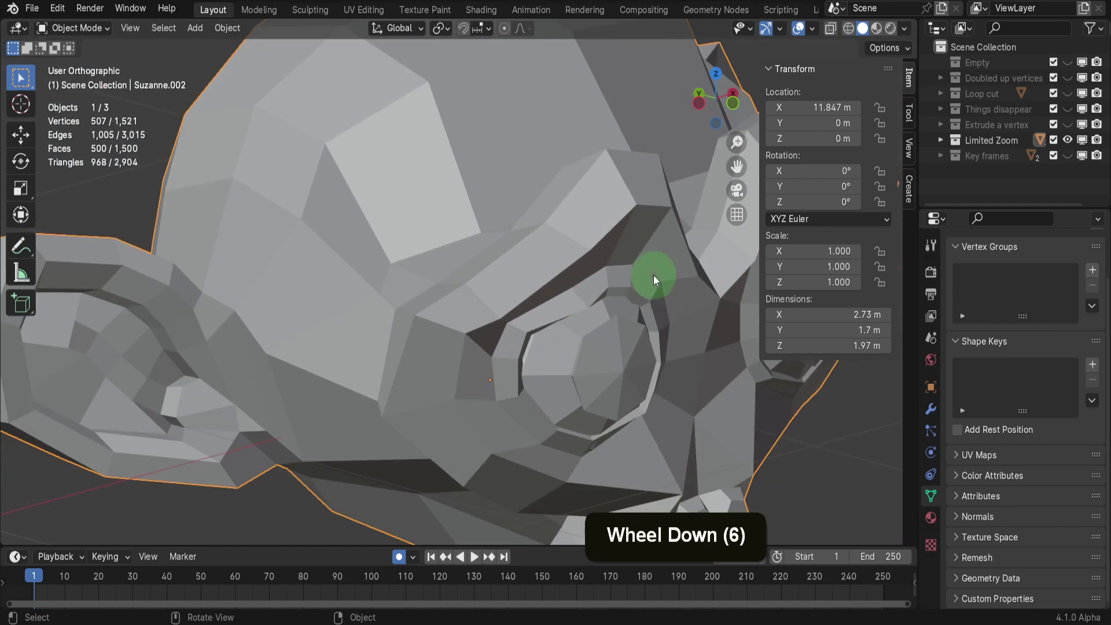
{"action": "scroll", "coordinate": [568, 228], "scroll_direction": "down", "scroll_amount": 11}
{"action": "scroll", "coordinate": [569, 231], "scroll_direction": "down", "scroll_amount": 1}
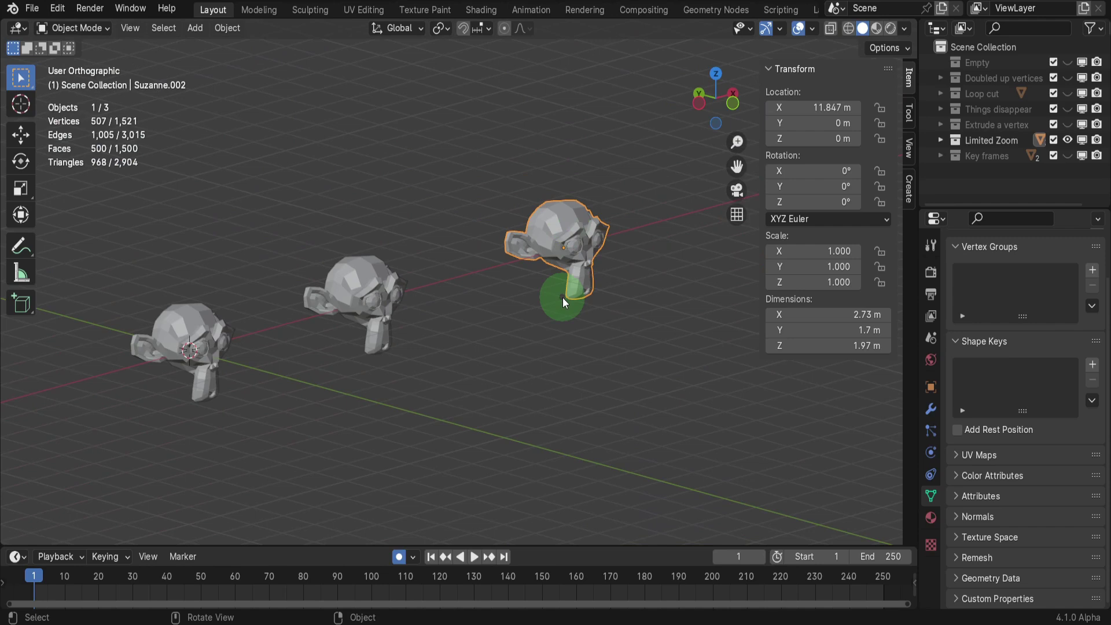
Turn on snapping and use Walk navigation (Shift+`) to fly up to the rightmost monkey's face.
{"action": "key", "text": "shift+Tab"}
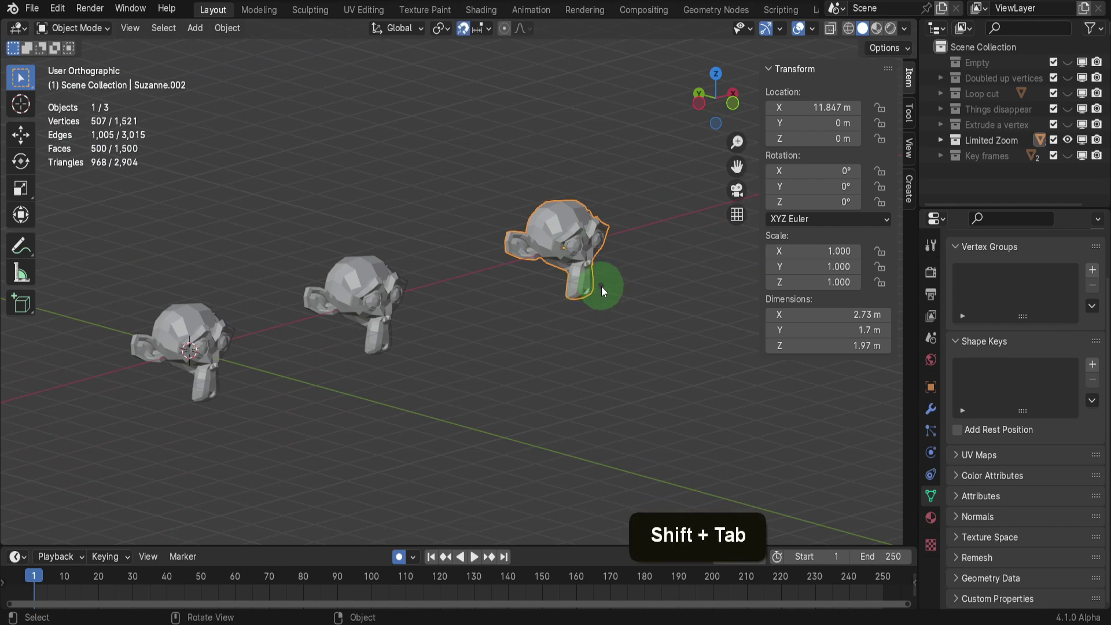
{"action": "key", "text": "shift+grave"}
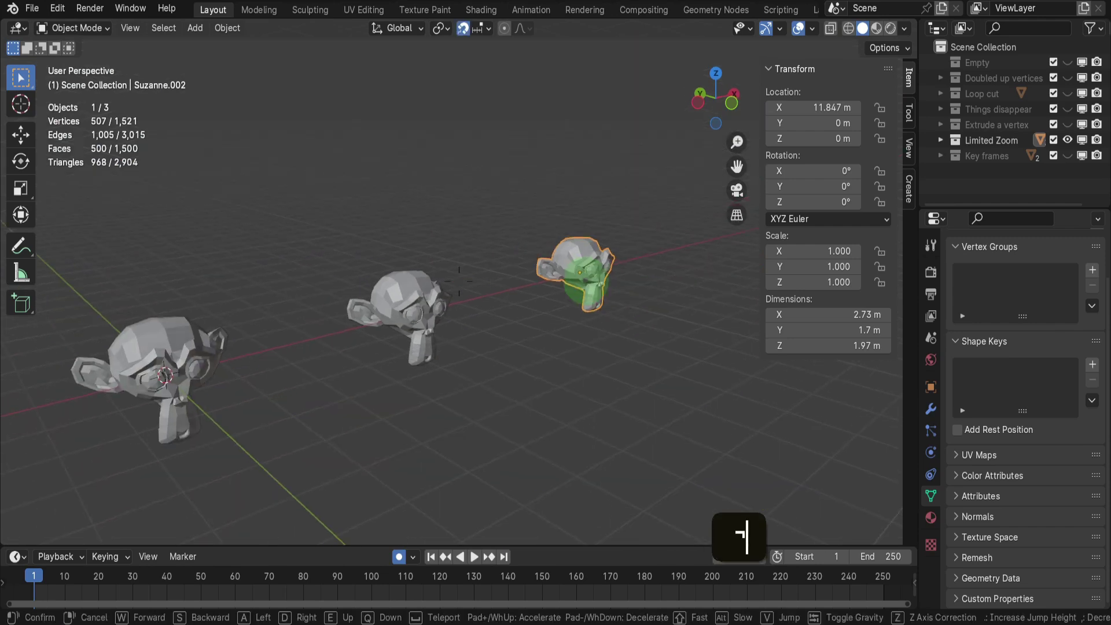
{"action": "key", "text": "w"}
{"action": "key", "text": "w"}
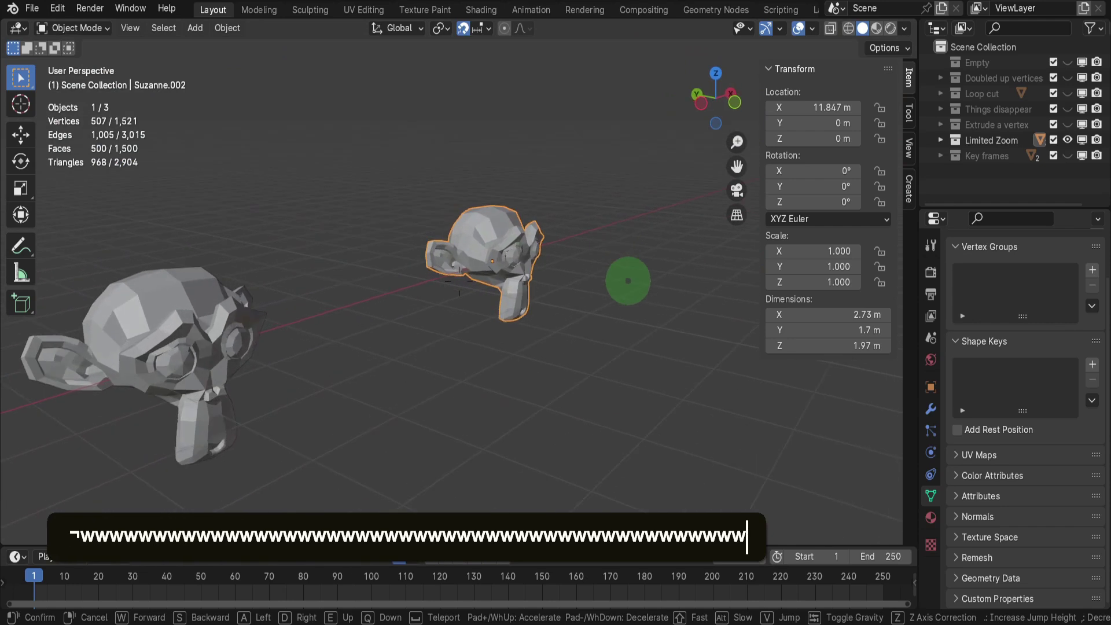
{"action": "key", "text": "w"}
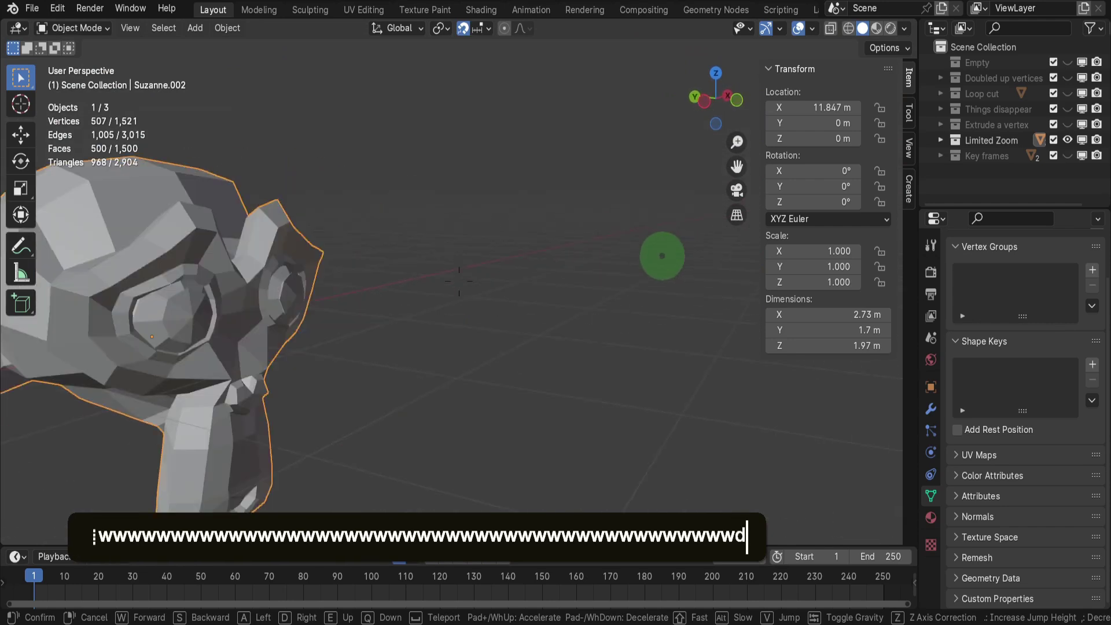
{"action": "key", "text": "d"}
{"action": "key", "text": "w"}
{"action": "key", "text": "d"}
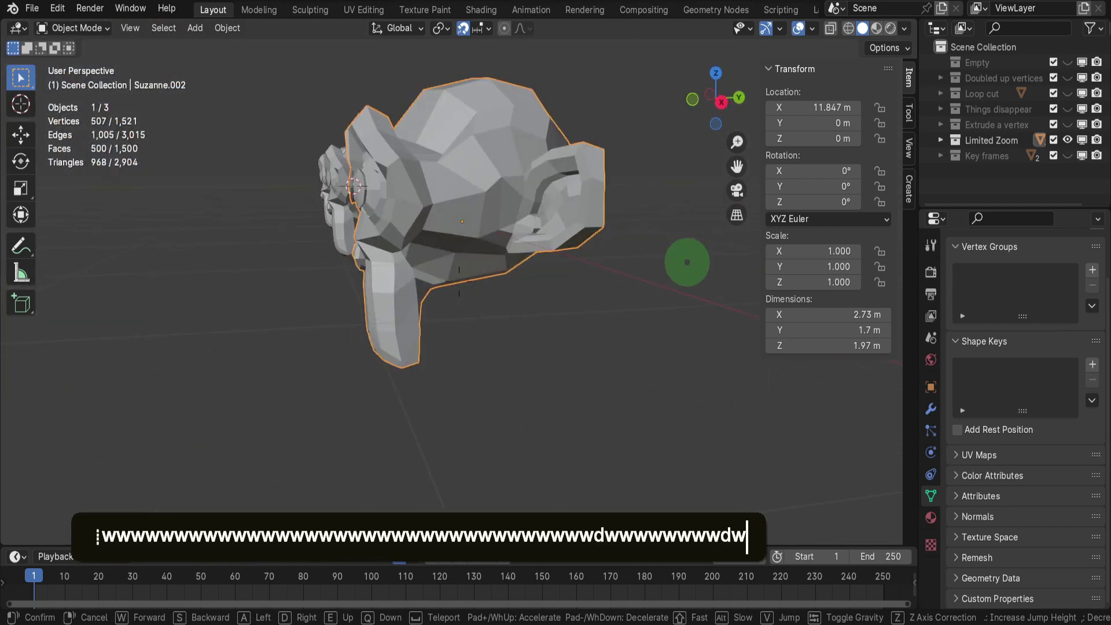
{"action": "scroll", "coordinate": [458, 282], "scroll_direction": "down", "scroll_amount": 2}
{"action": "key", "text": "w"}
{"action": "key", "text": "a"}
{"action": "key", "text": "a"}
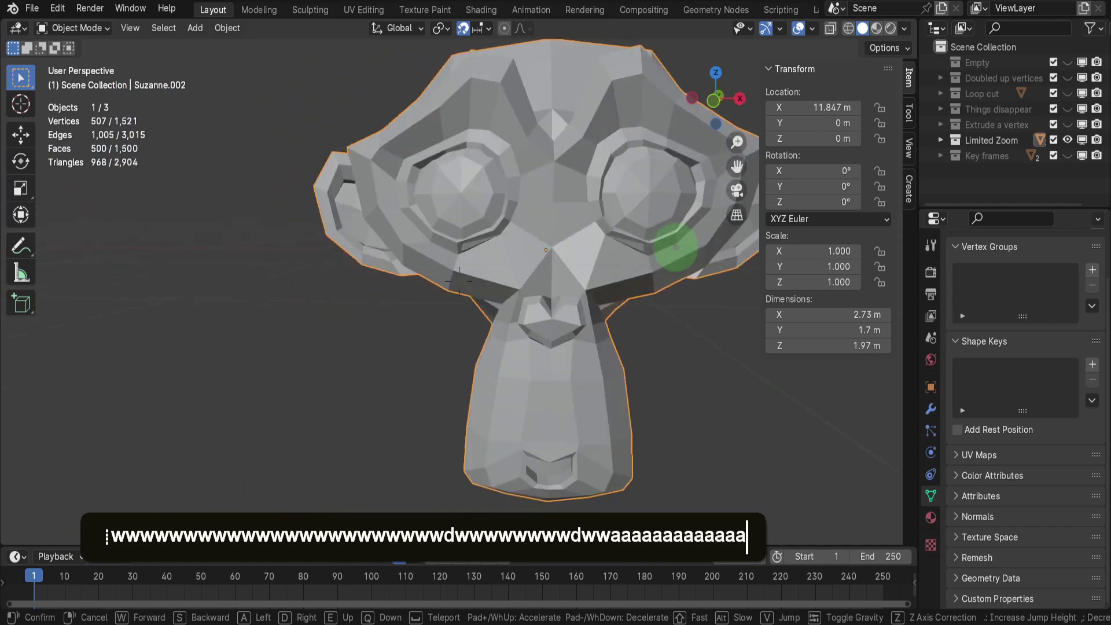
{"action": "key", "text": "w"}
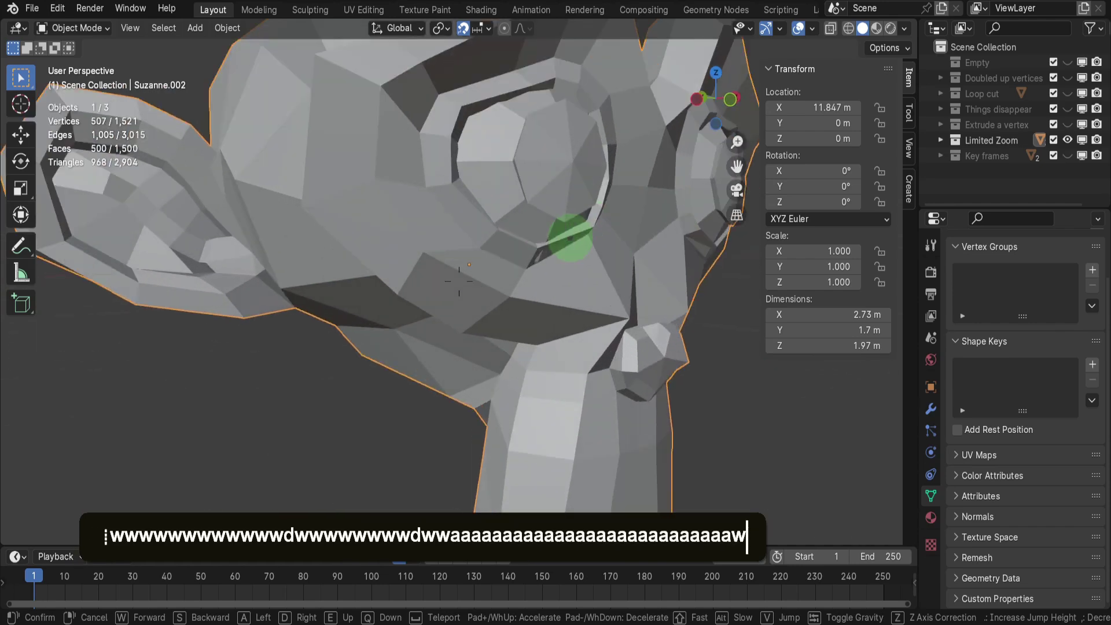
{"action": "left_click", "coordinate": [602, 286]}
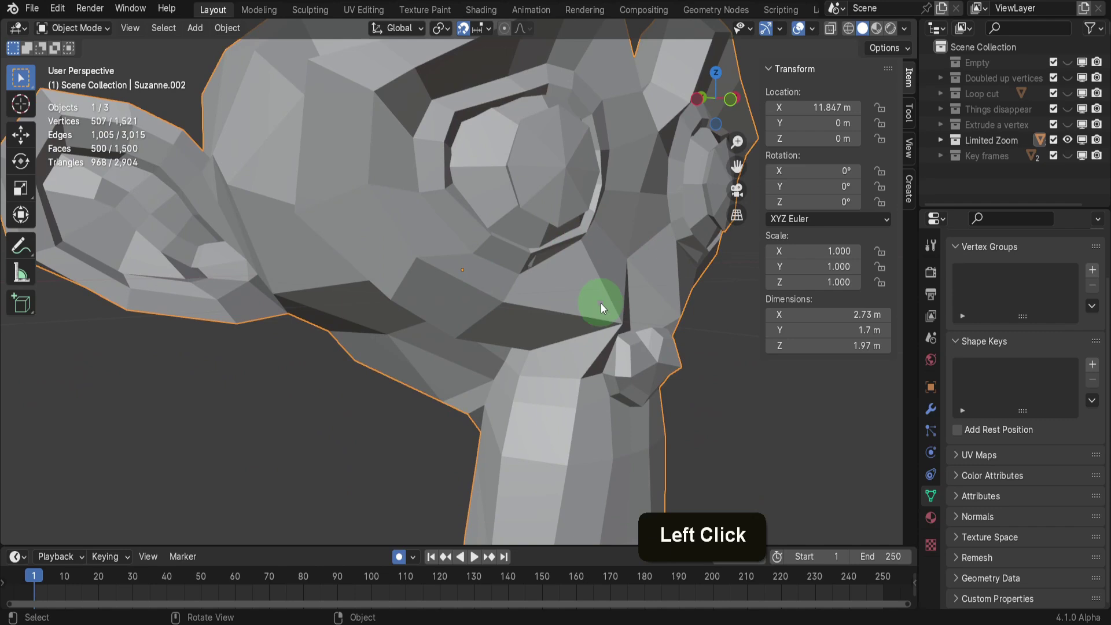
Zoom and pan back out to view the three monkeys again.
{"action": "mouse_move", "coordinate": [601, 303]}
{"action": "middle_mouse_down", "text": "ctrl"}
{"action": "mouse_move", "coordinate": [599, 289]}
{"action": "mouse_move", "coordinate": [598, 303]}
{"action": "middle_mouse_up", "text": "ctrl"}
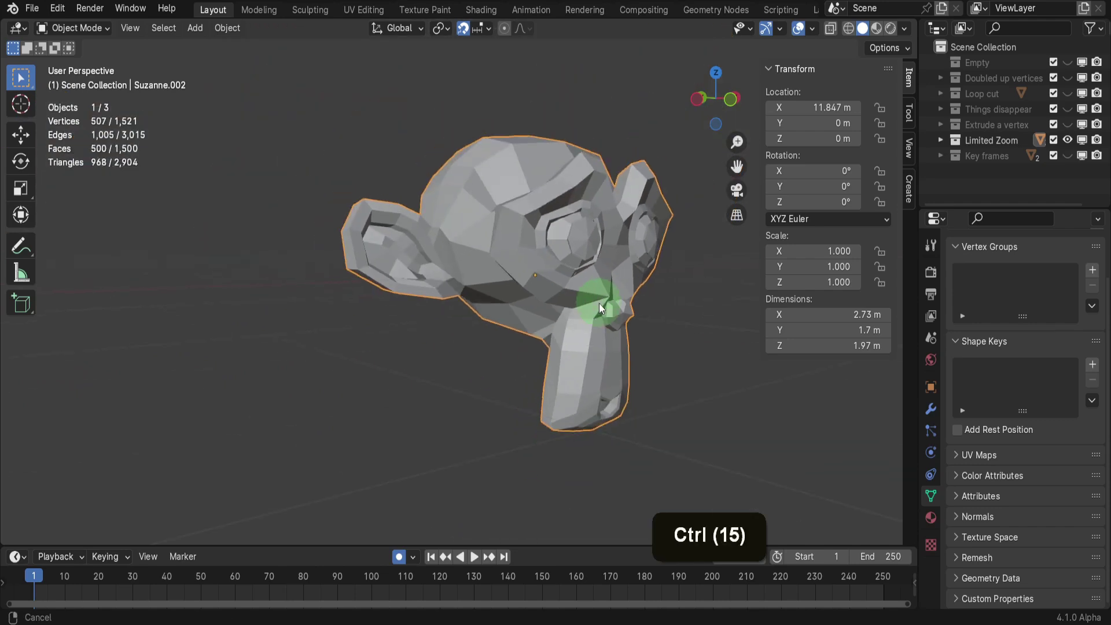
{"action": "scroll", "coordinate": [599, 300], "scroll_direction": "down", "scroll_amount": 3}
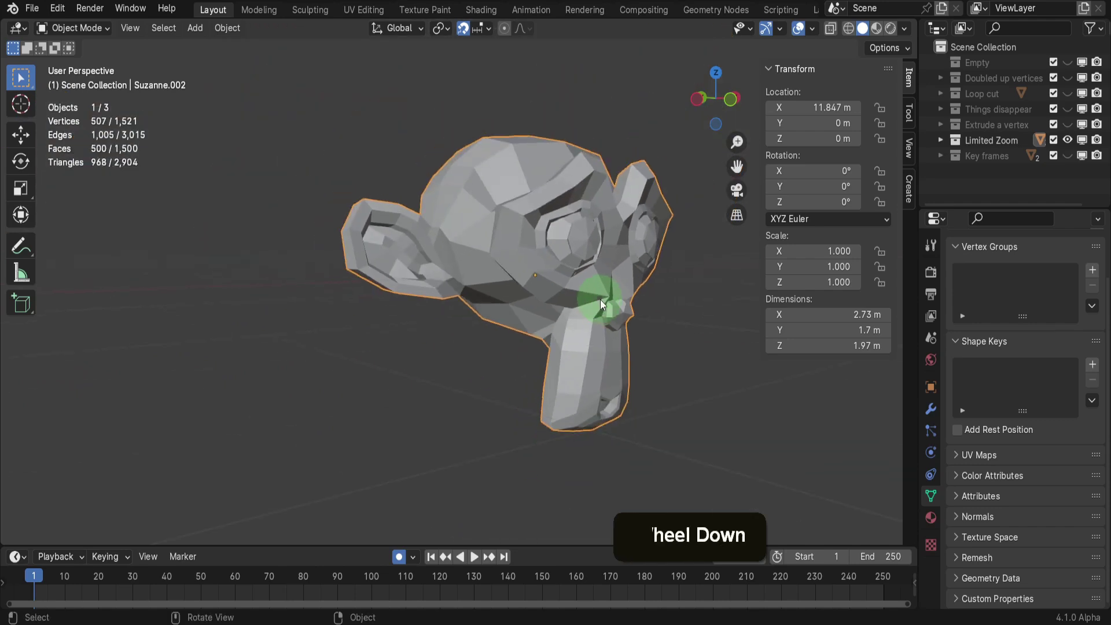
{"action": "middle_click_drag", "start_coordinate": [556, 300], "coordinate": [646, 314], "text": "shift"}
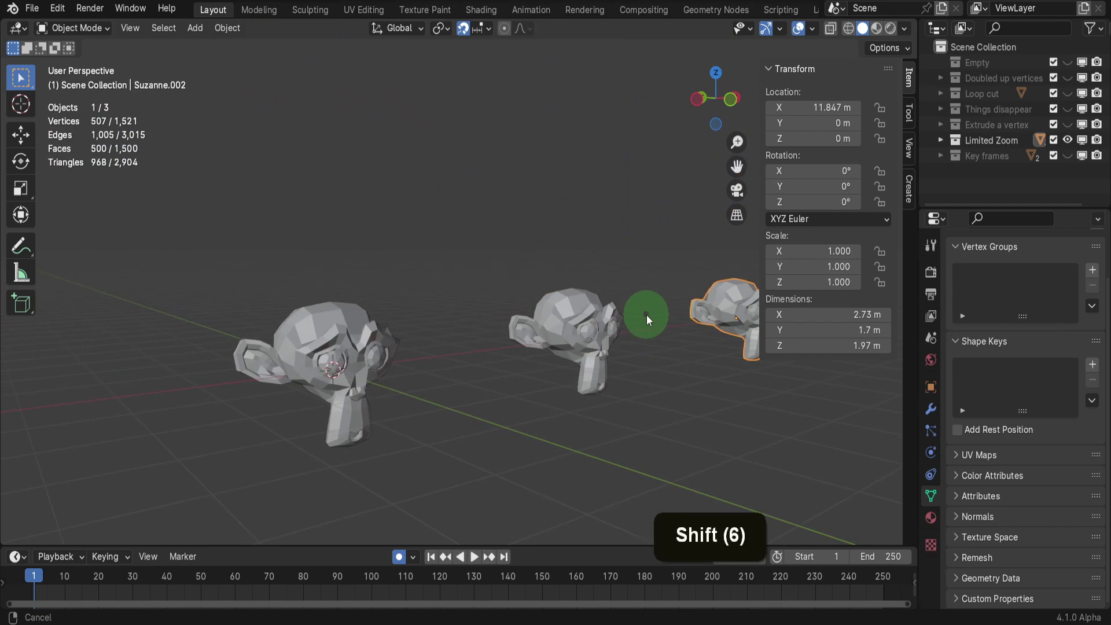
Swap visibility from Limited Zoom to Key frames, briefly play the text animation, and return to frame 1.
{"action": "left_click", "coordinate": [1068, 141]}
{"action": "left_click", "coordinate": [1065, 154]}
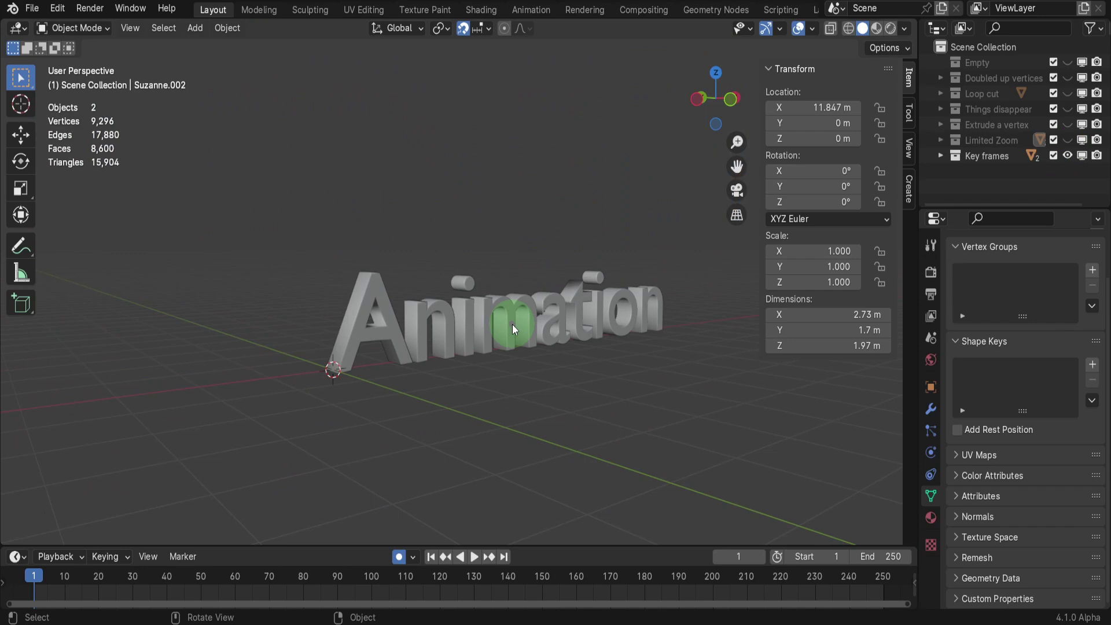
{"action": "key", "text": "space"}
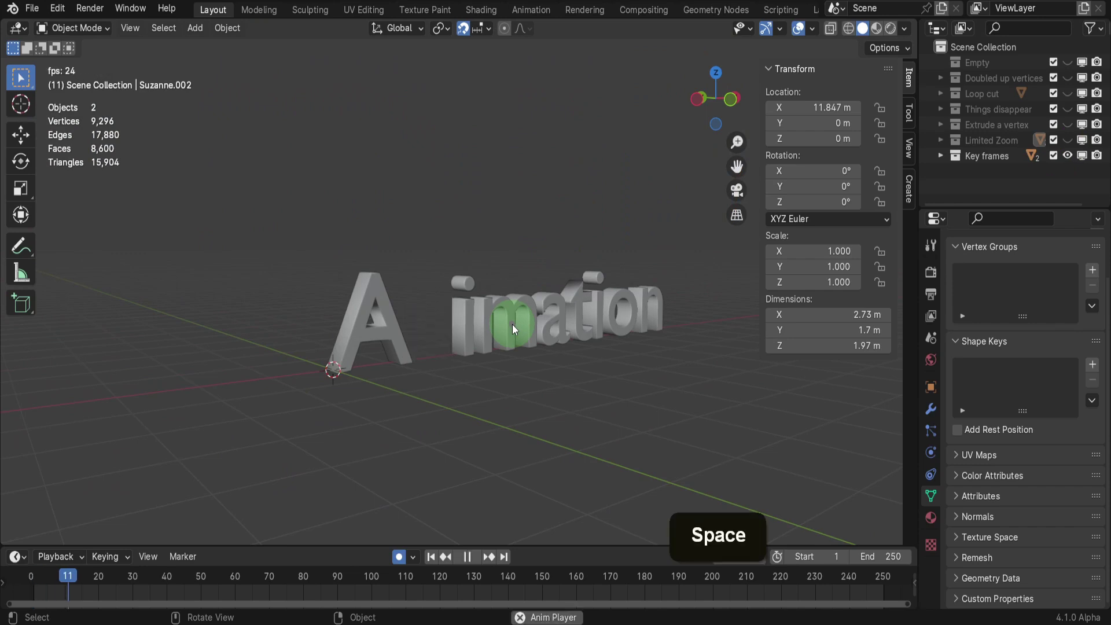
{"action": "key", "text": "space"}
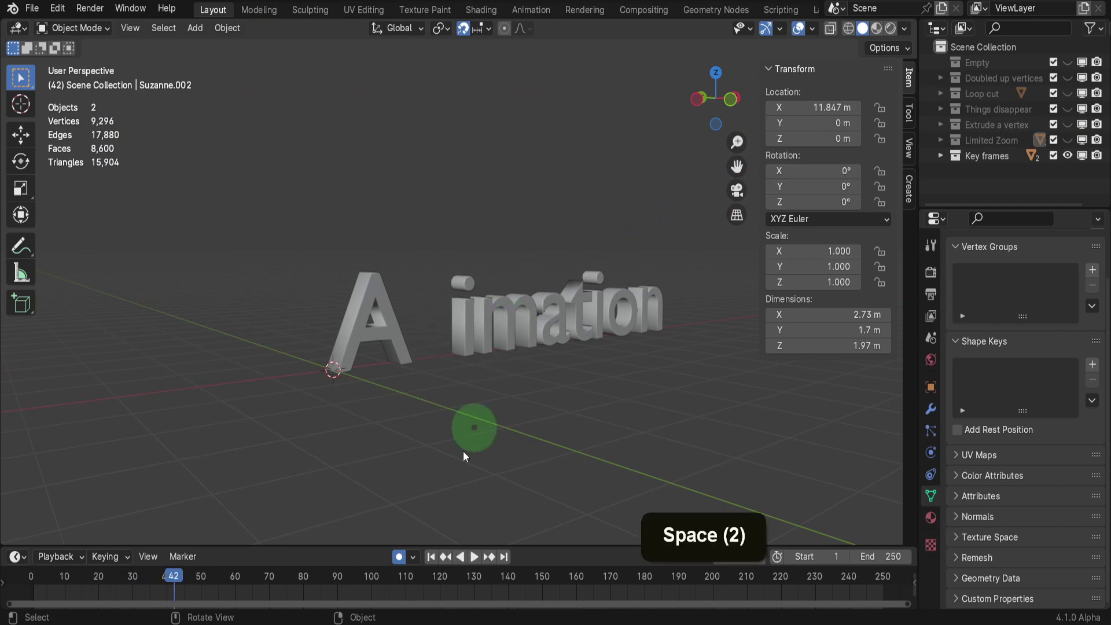
{"action": "left_click", "coordinate": [431, 556]}
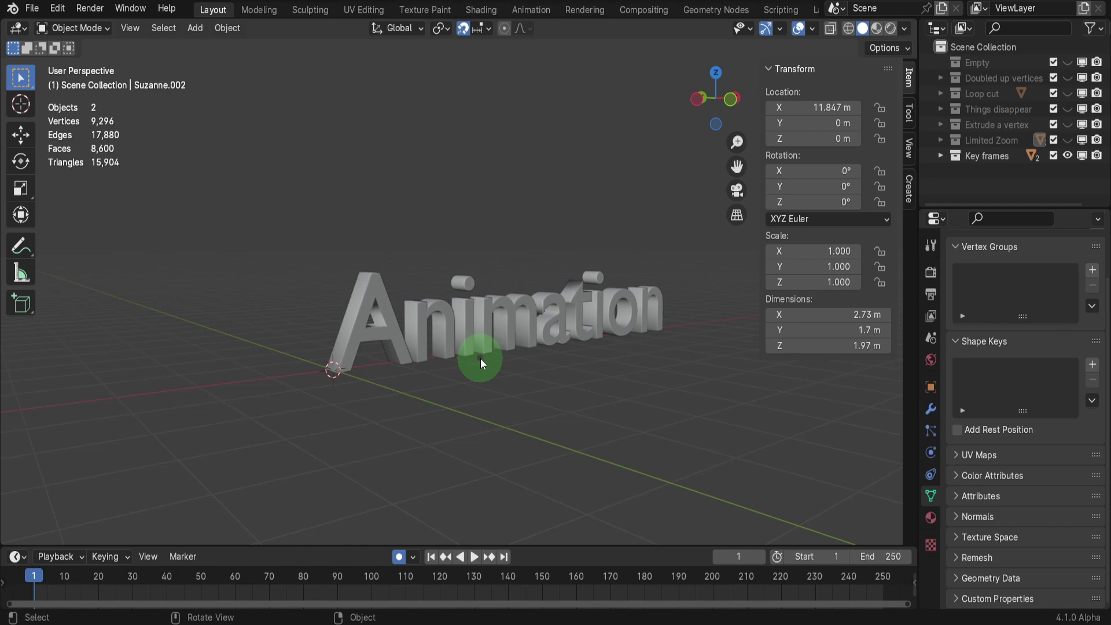
Keyframe the Animation text at (-3, 2, 1) on frame 1 and (1, -2, 0) on frame 101, then disable snapping.
{"action": "left_click", "coordinate": [529, 305]}
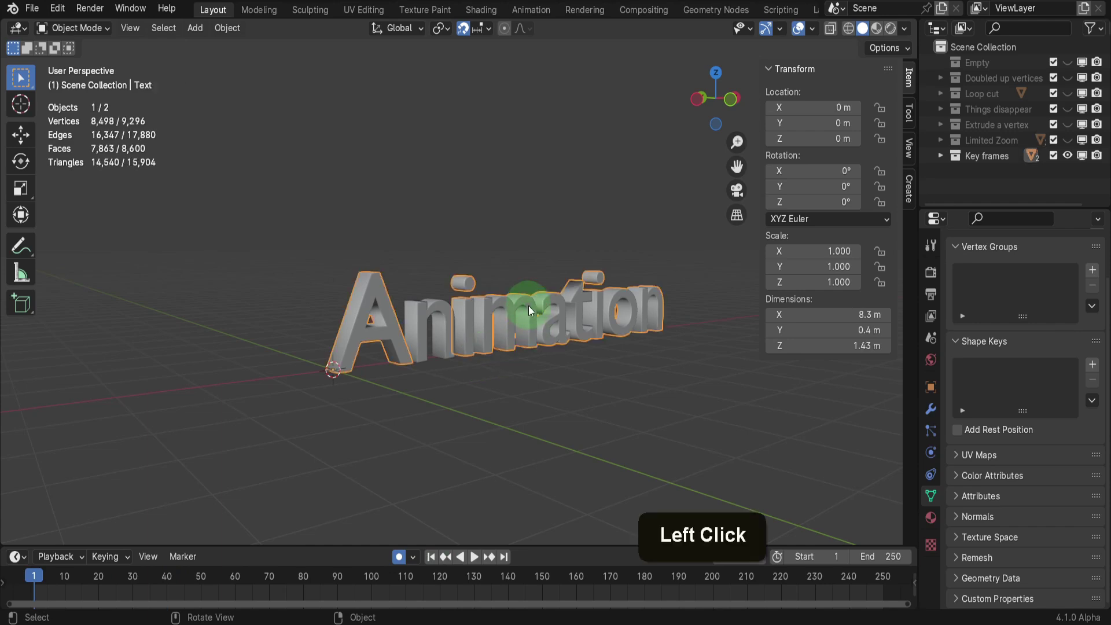
{"action": "key", "text": "g"}
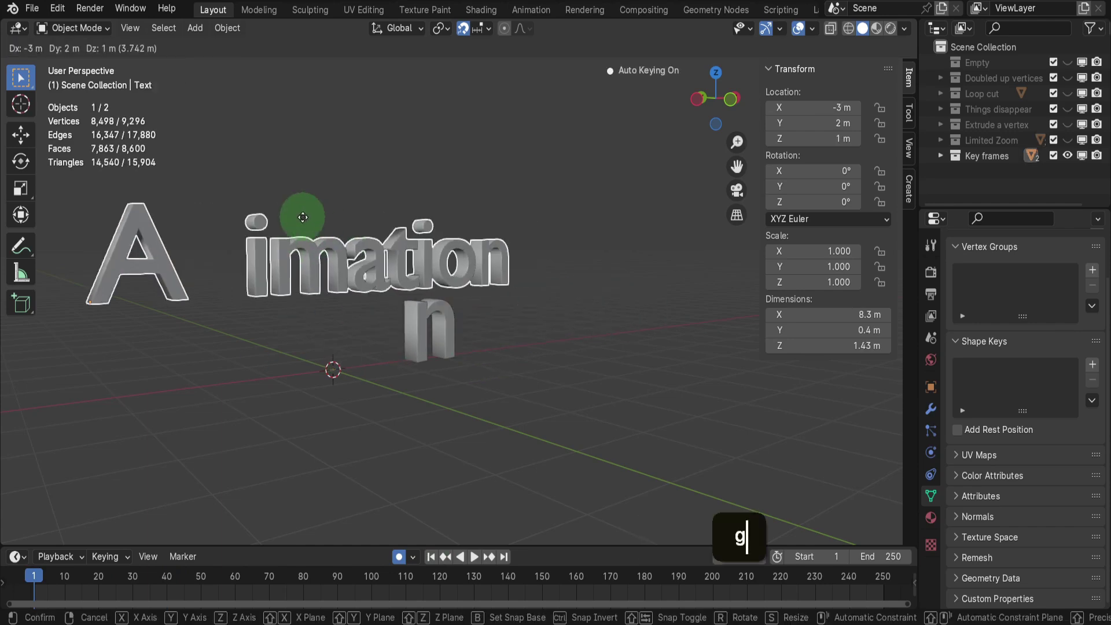
{"action": "left_click", "coordinate": [303, 217]}
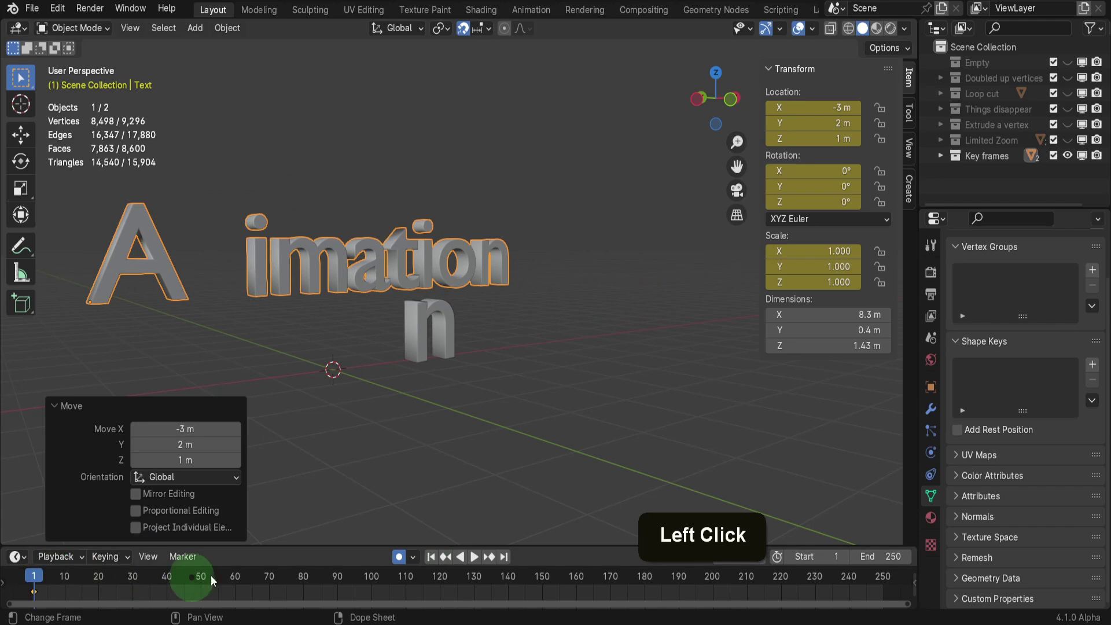
{"action": "left_click", "coordinate": [374, 576]}
{"action": "key", "text": "g"}
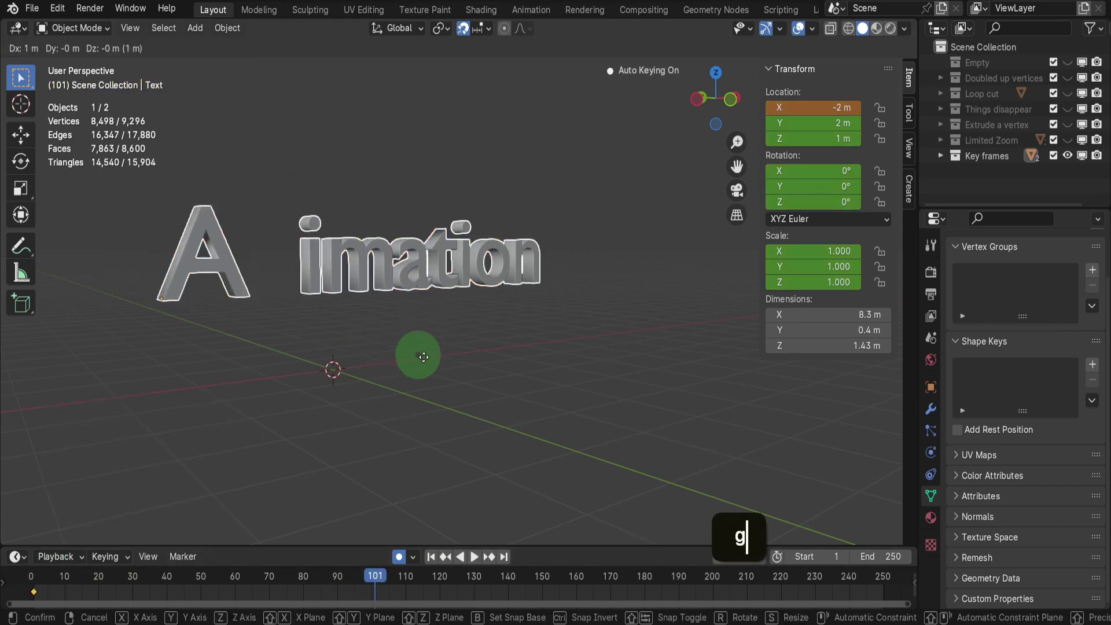
{"action": "left_click", "coordinate": [751, 443]}
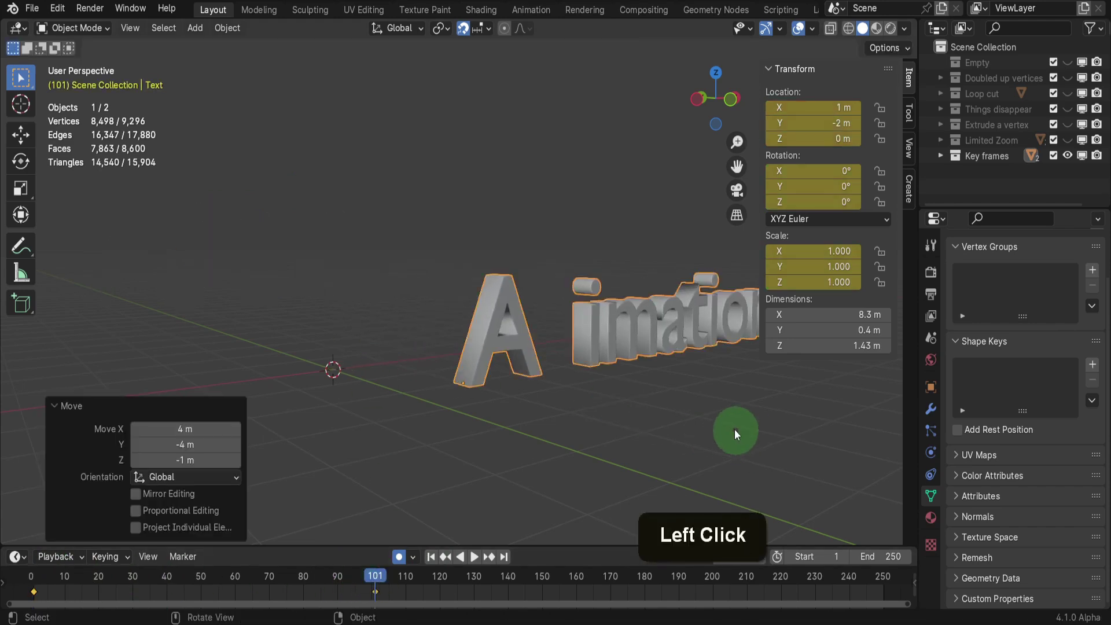
{"action": "left_click", "coordinate": [463, 29]}
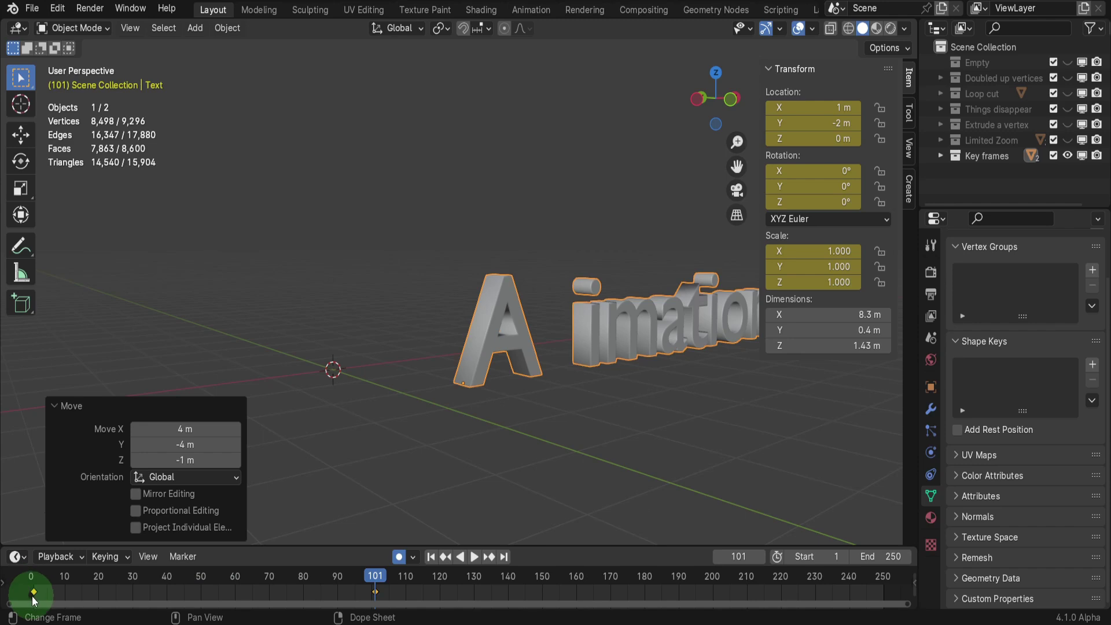
Scrub the text animation back from frame 101 to its start at frame 1.
{"action": "mouse_move", "coordinate": [373, 574]}
{"action": "left_mouse_down"}
{"action": "mouse_move", "coordinate": [64, 590]}
{"action": "mouse_move", "coordinate": [371, 589]}
{"action": "left_mouse_up"}
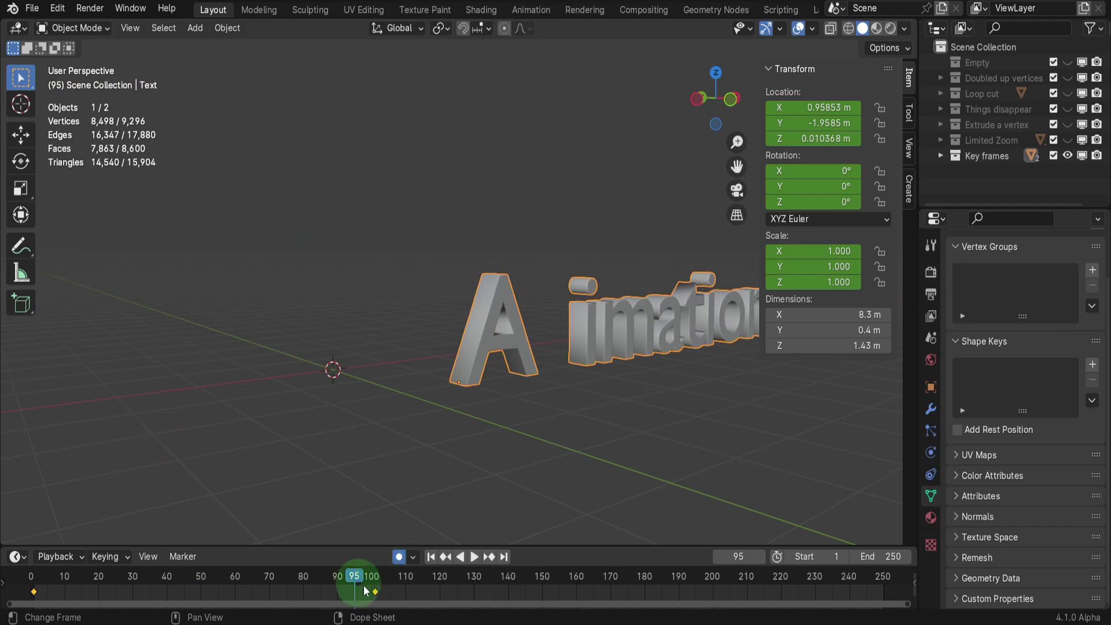
{"action": "left_click_drag", "start_coordinate": [359, 583], "coordinate": [92, 578]}
{"action": "left_click", "coordinate": [431, 556]}
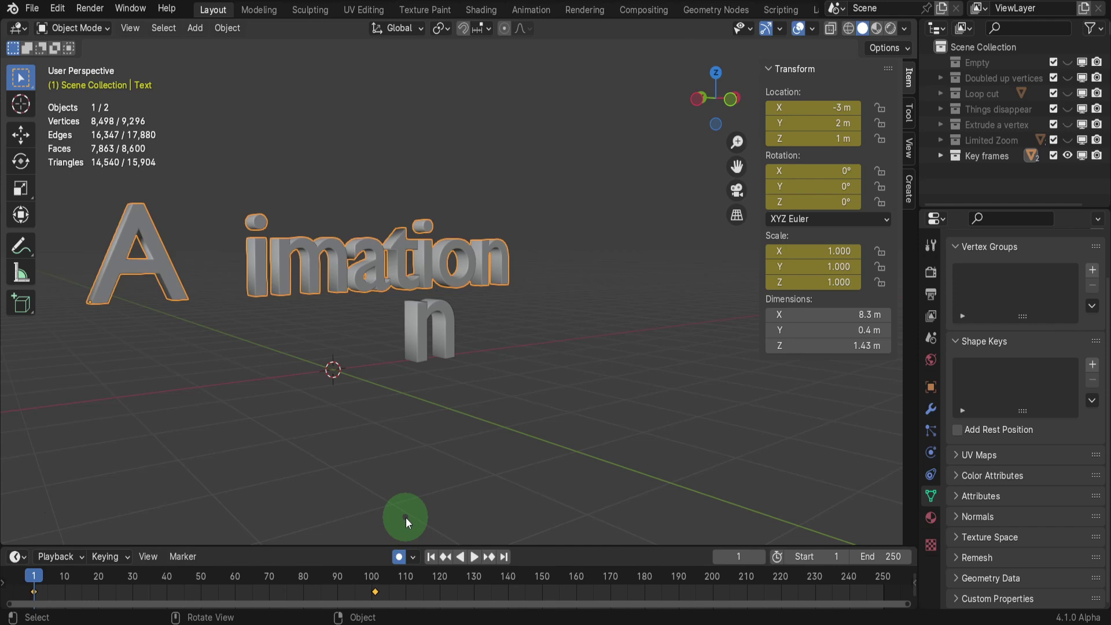
Preview the text moving across frames 1–103, return to frame 1, and disable Auto Keying.
{"action": "mouse_move", "coordinate": [37, 578]}
{"action": "left_mouse_down"}
{"action": "mouse_move", "coordinate": [380, 577]}
{"action": "mouse_move", "coordinate": [36, 583]}
{"action": "left_mouse_up"}
{"action": "left_click", "coordinate": [36, 581]}
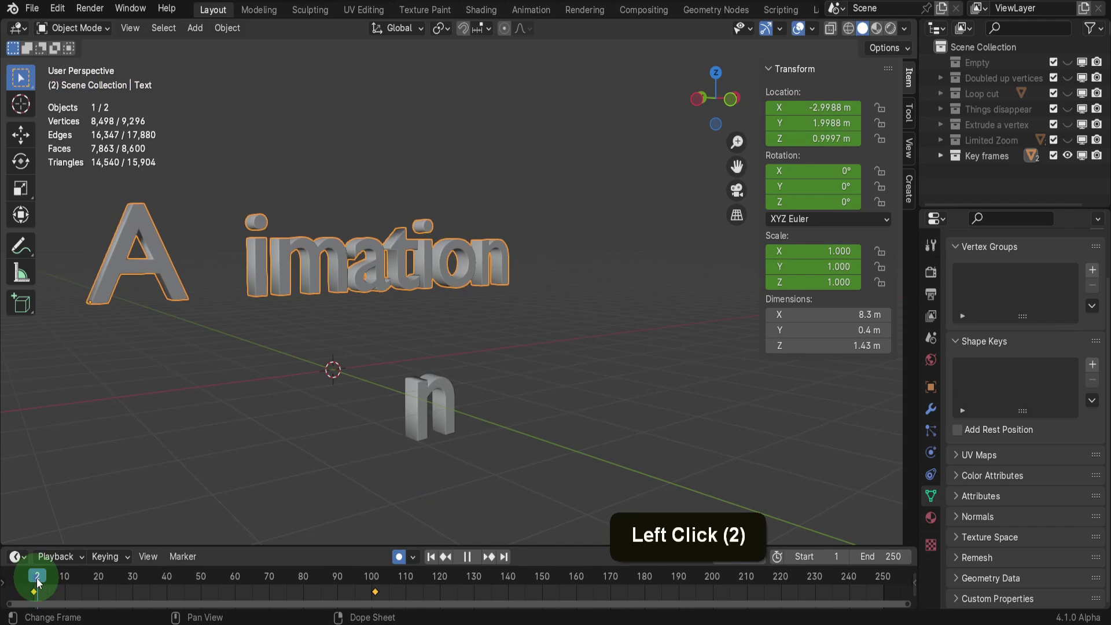
{"action": "left_click", "coordinate": [398, 559]}
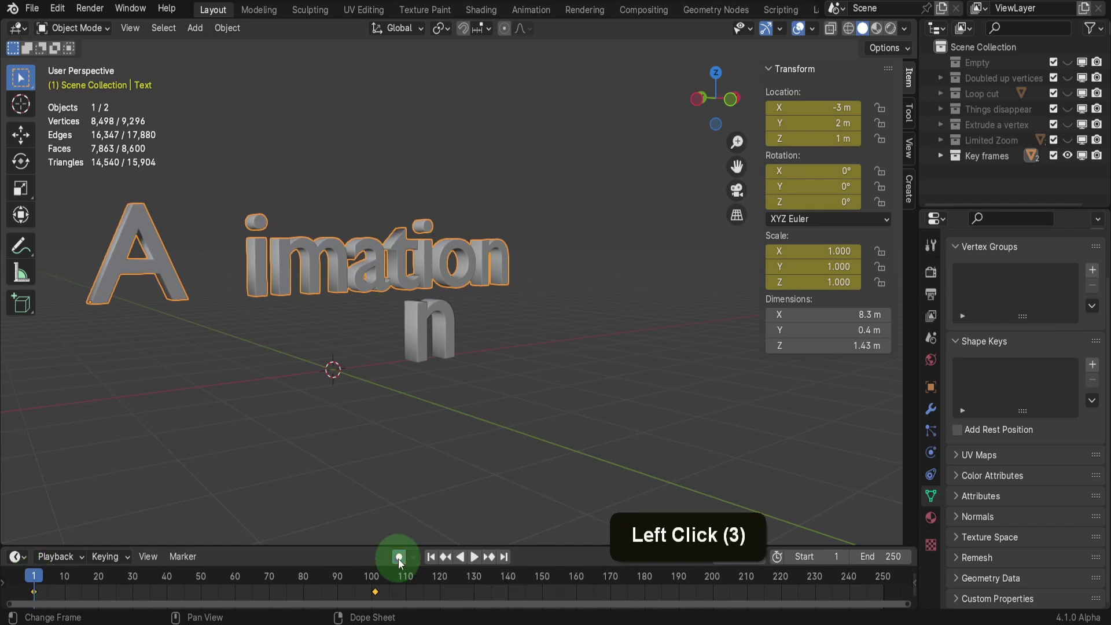